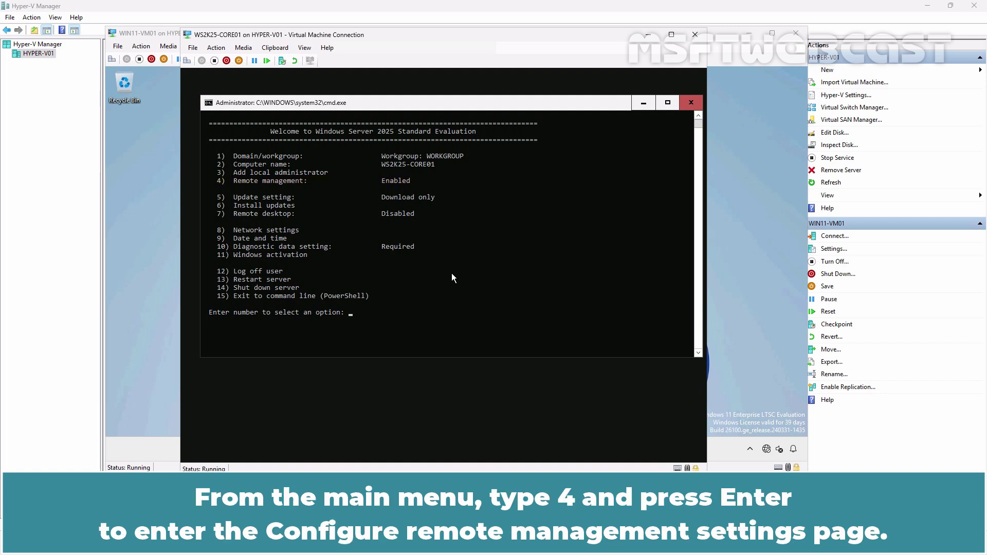
Enable ping response through SConfig's remote management option 4
type("4")
key("Return")
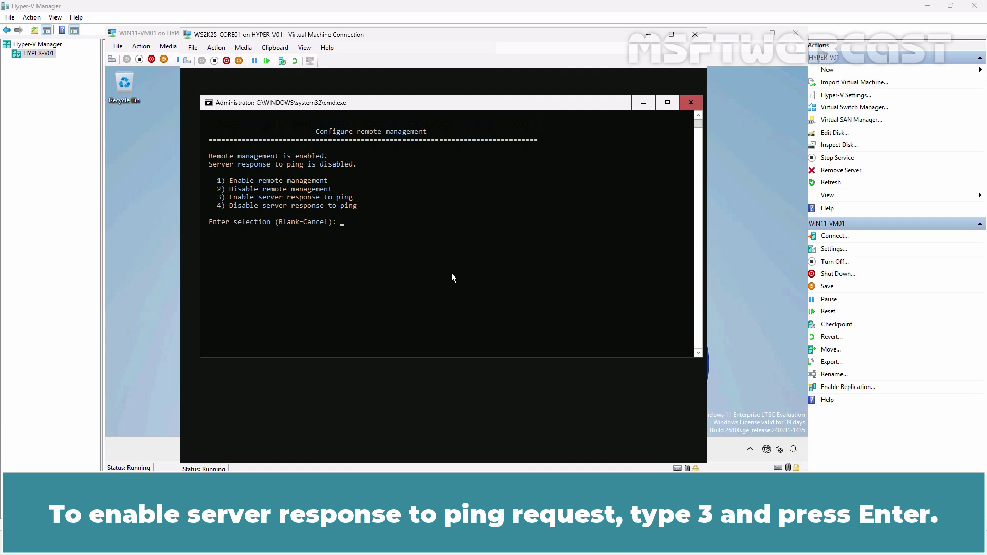
type("3")
key("Return")
key("Return")
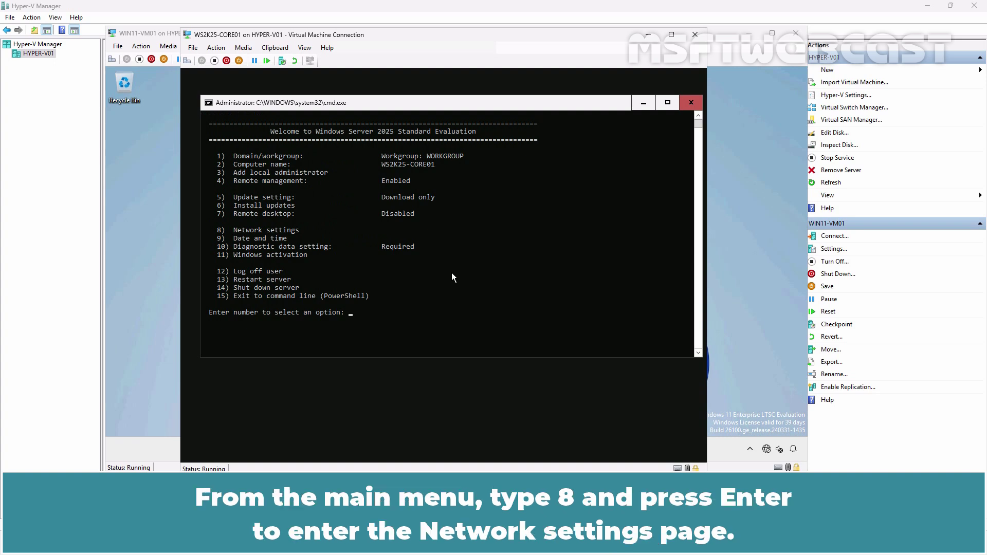
Show the network settings for adapter index 3 with IP 172.18.72.21
type("8")
key("Return")
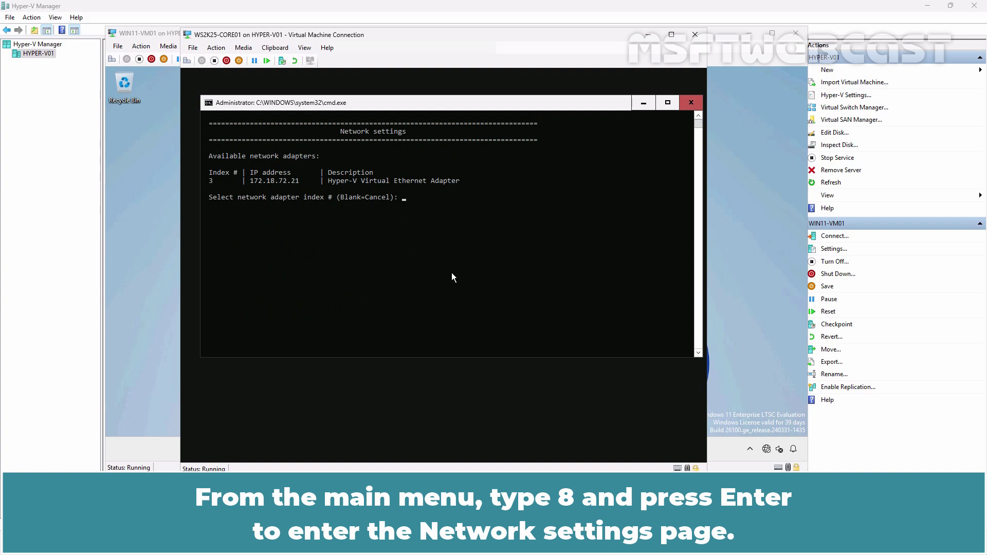
type("3")
key("Return")
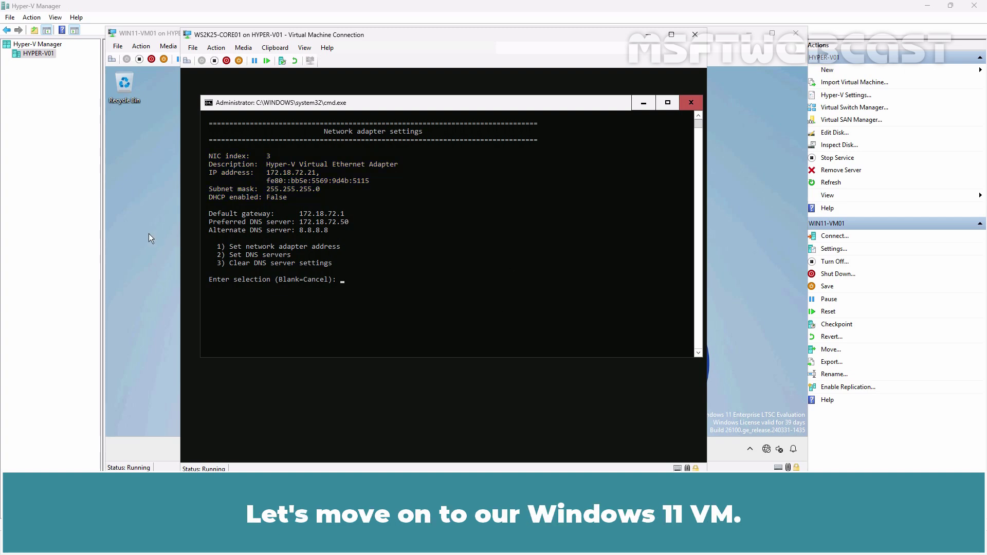
Open Windows PowerShell as administrator on the Windows 11 VM
left_click(139, 220)
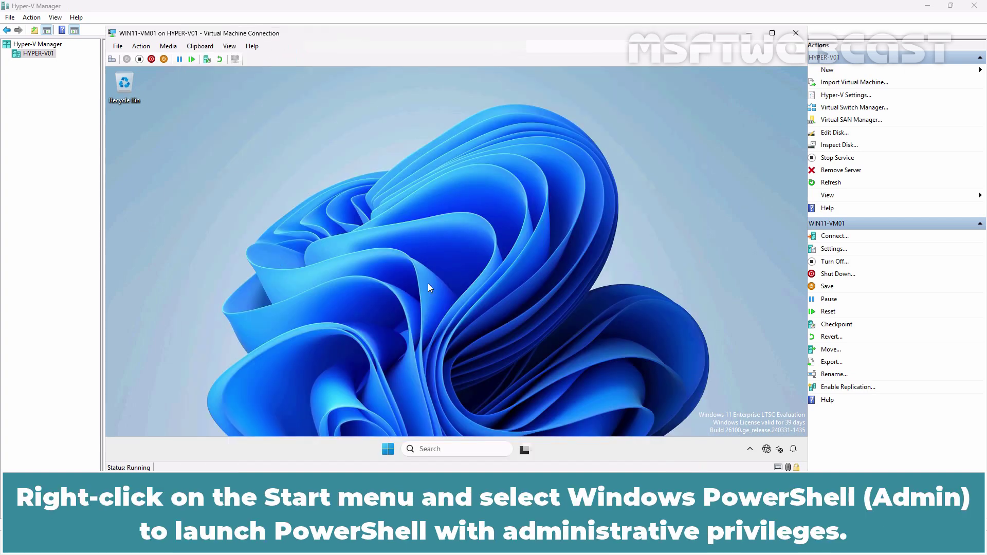
right_click(389, 449)
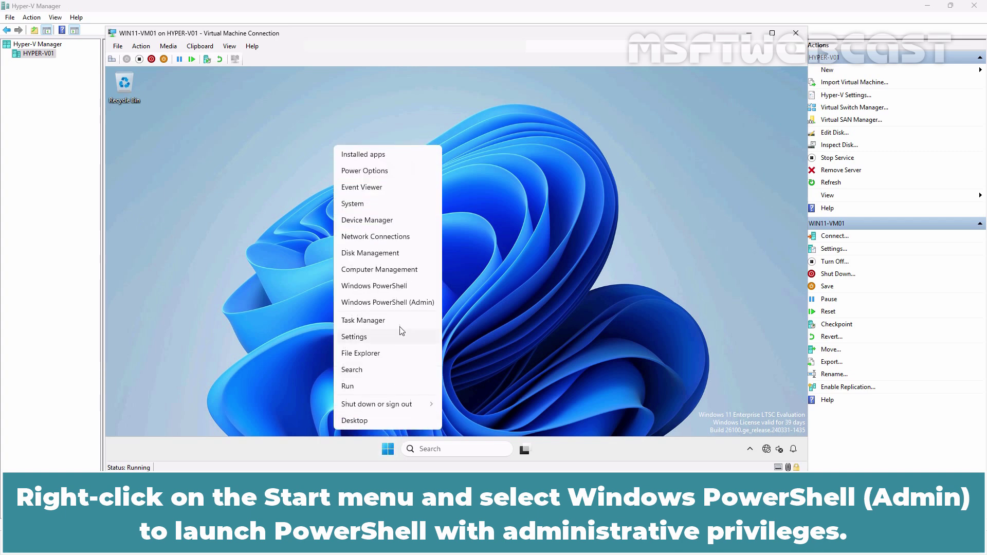
left_click(397, 305)
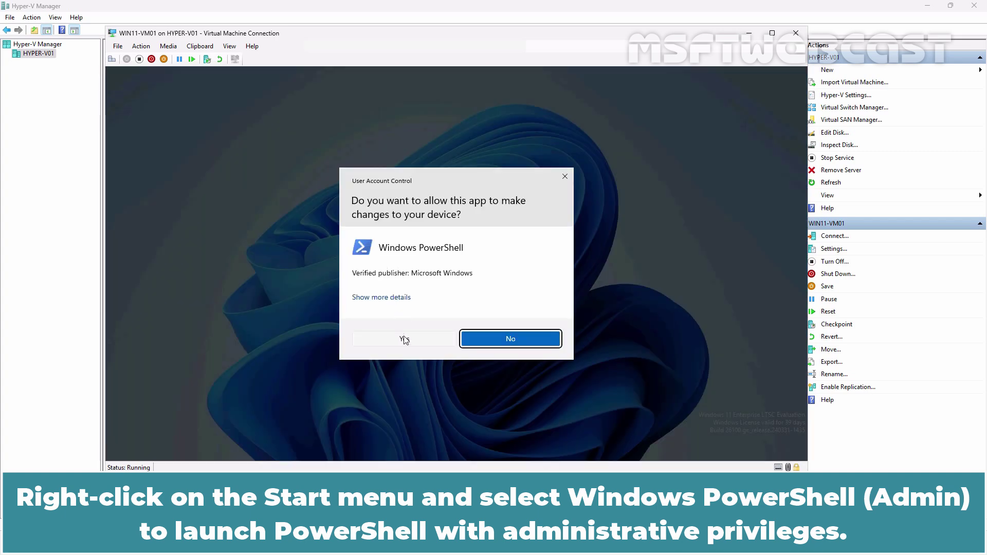
left_click(402, 338)
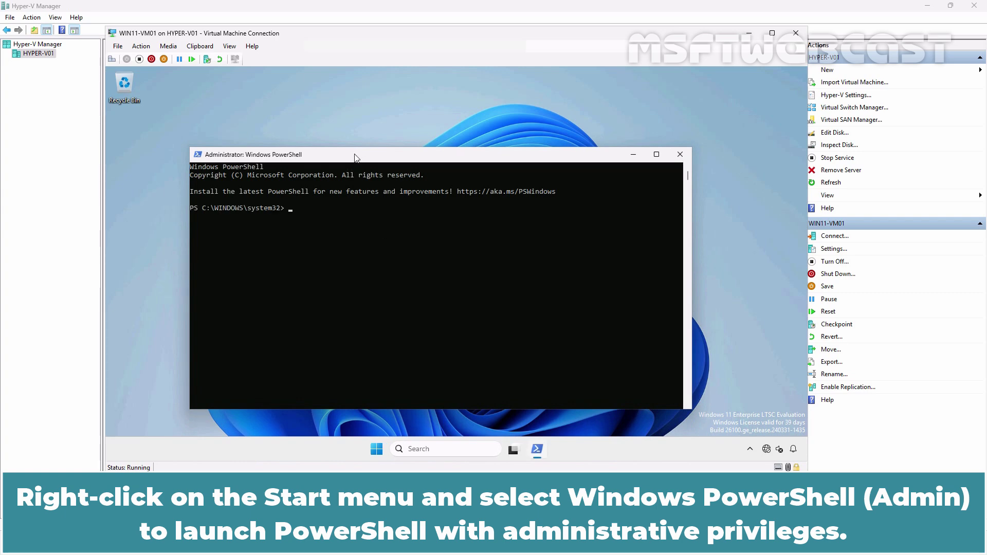
Ping 172.18.72.21 from PowerShell, getting four replies with 0% loss
left_click_drag(356, 156, 360, 84)
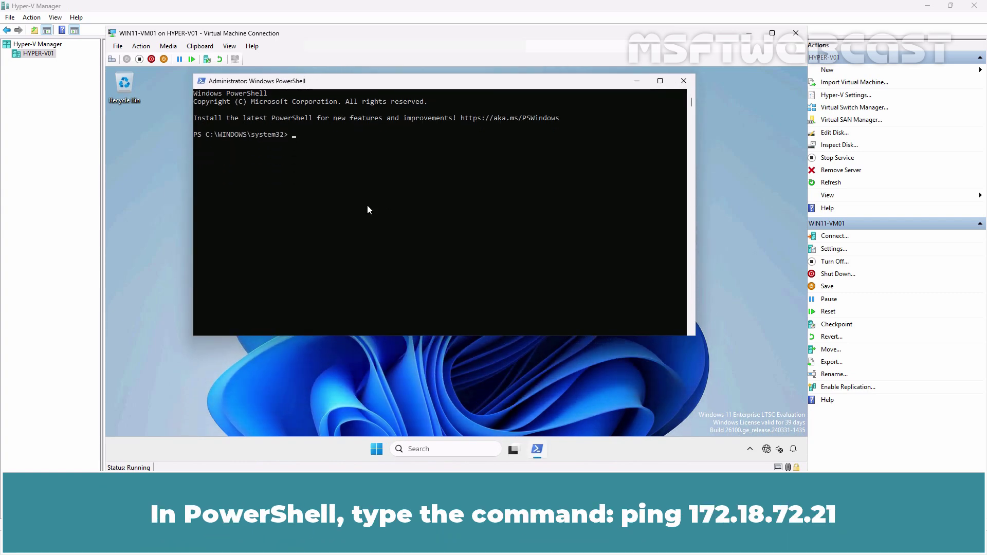
type("ping 172.18.72")
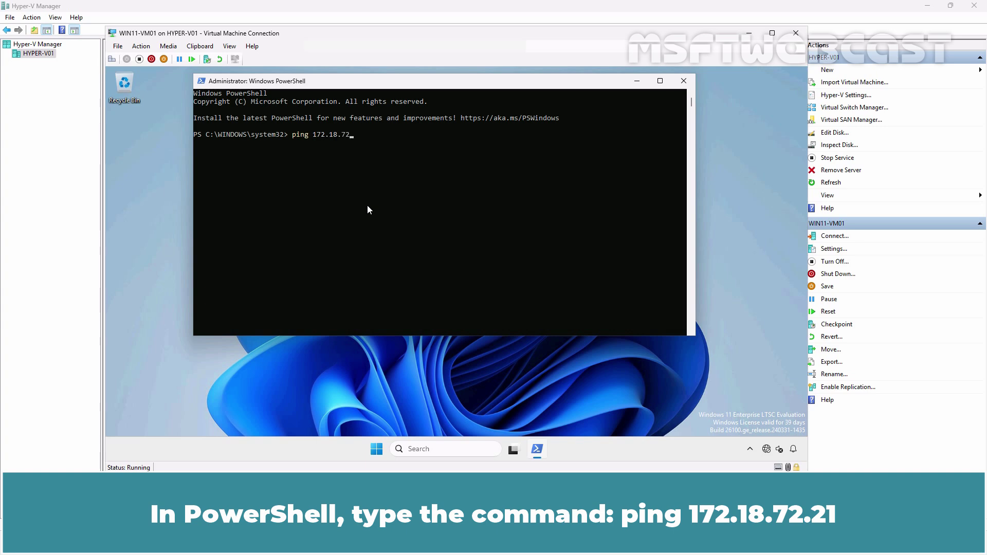
type(".21")
key("Return")
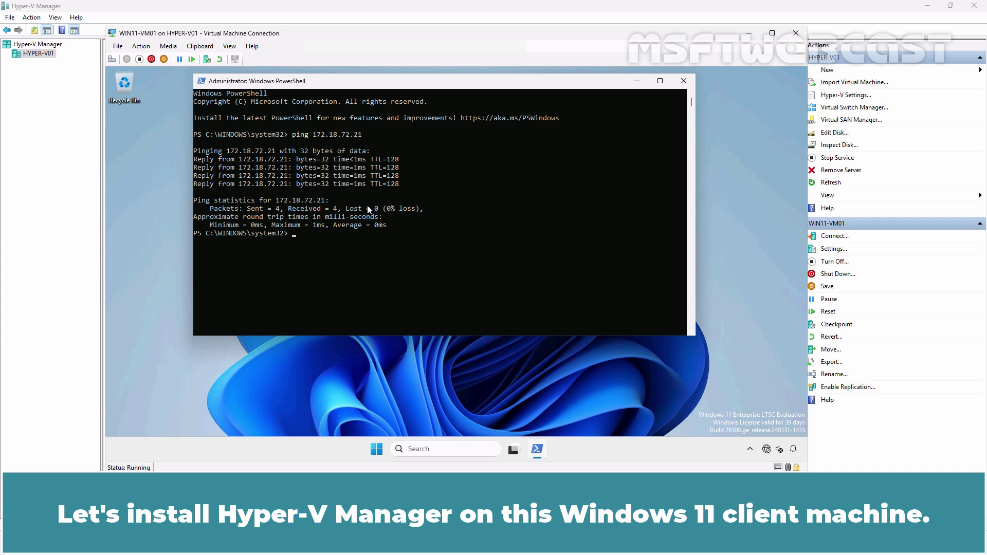
Install Hyper-V Management Tools via appwiz.cpl Windows Features, then close Programs and Features
type("appwiz.cpl")
key("Return")
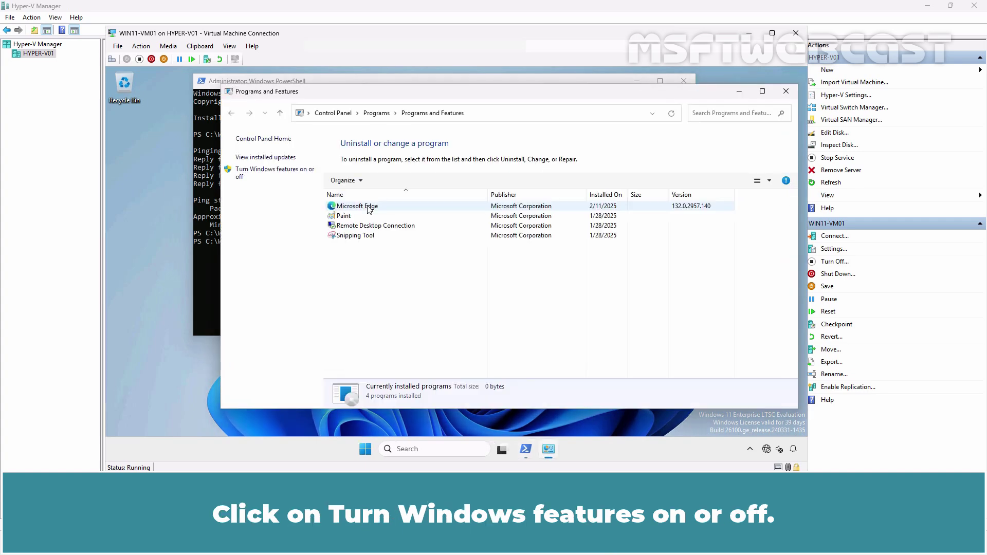
left_click(280, 173)
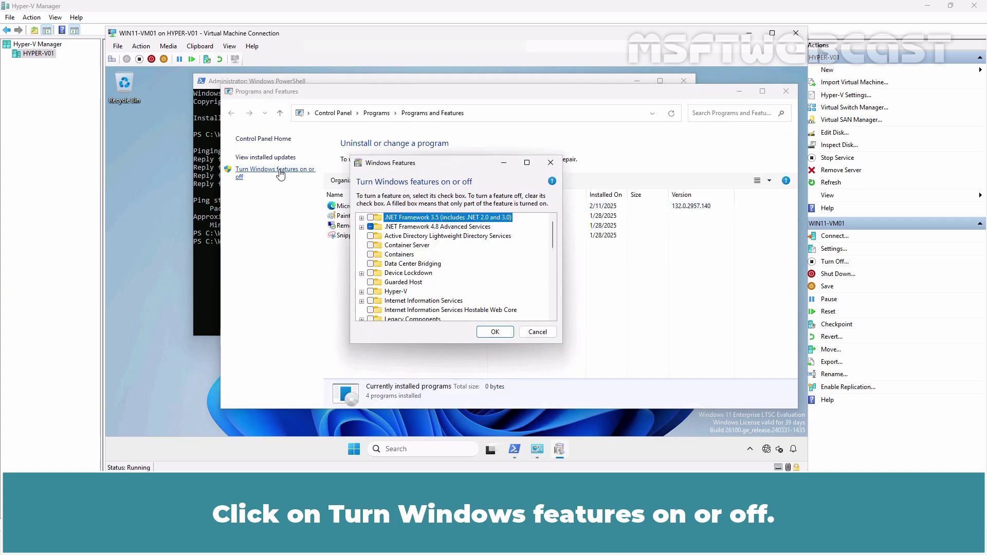
left_click(362, 292)
left_click(381, 302)
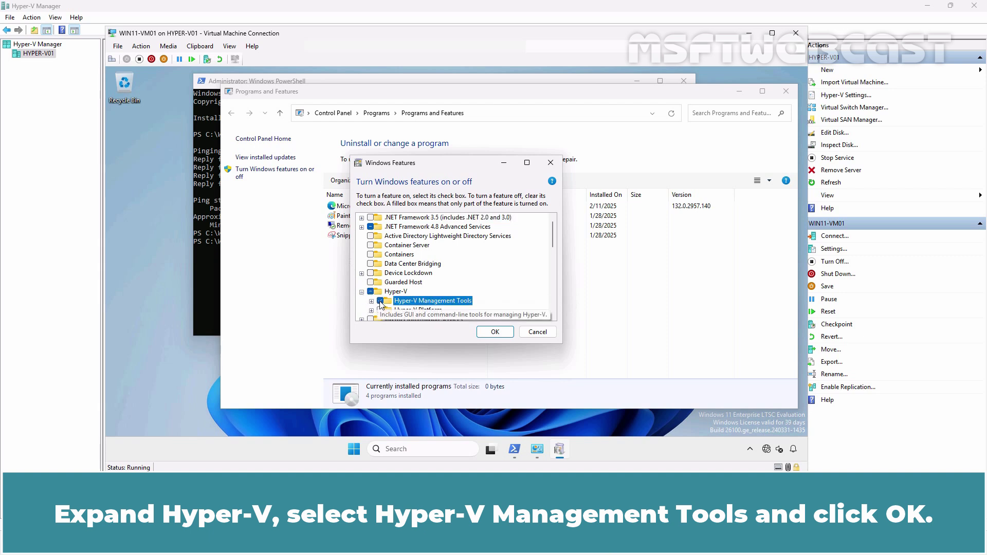
left_click(494, 332)
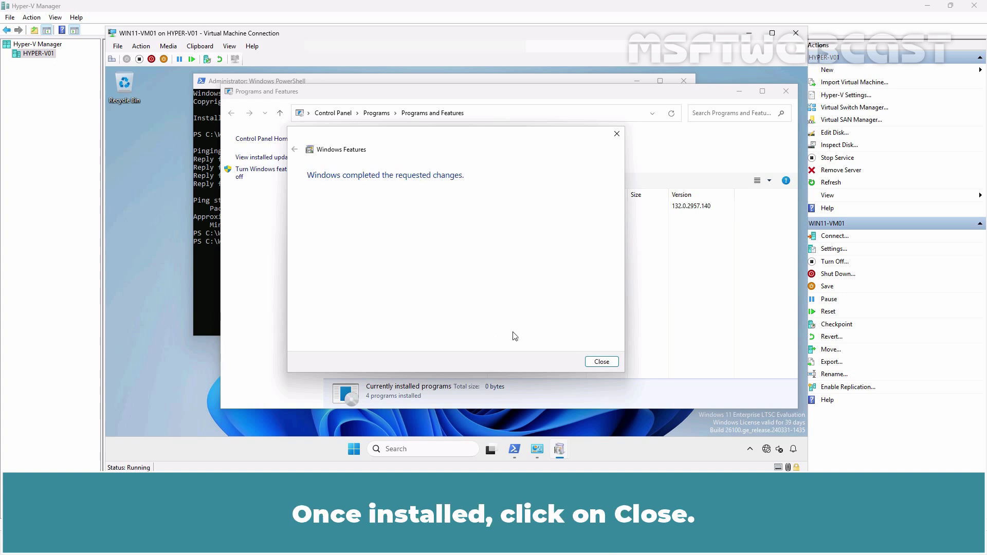
left_click(602, 362)
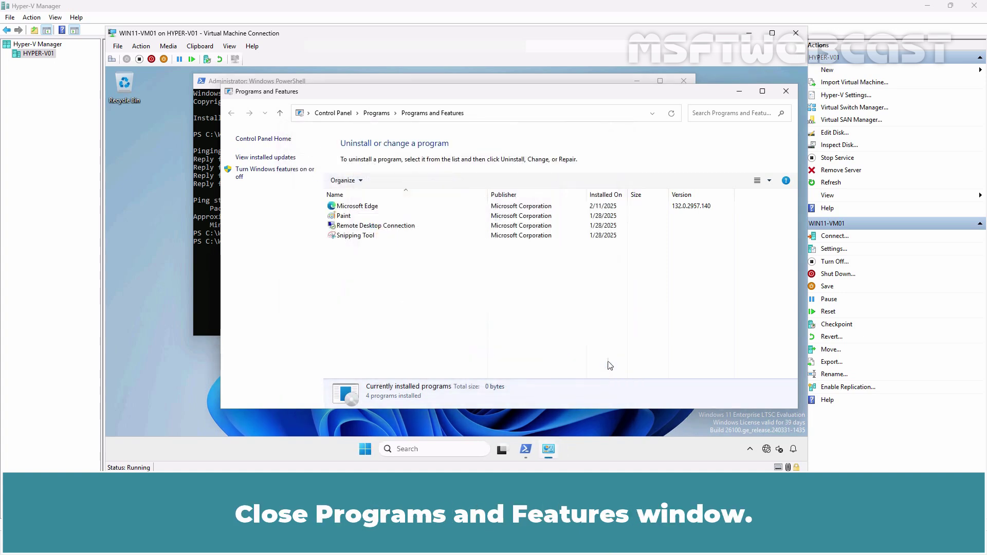
left_click(788, 91)
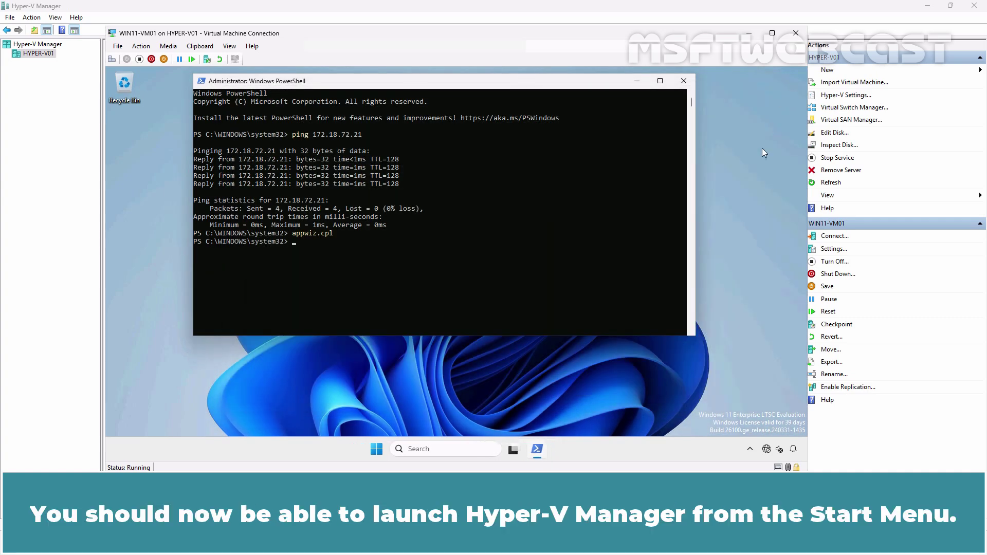
Launch Hyper-V Manager from the Start search
left_click(376, 450)
type("hyper")
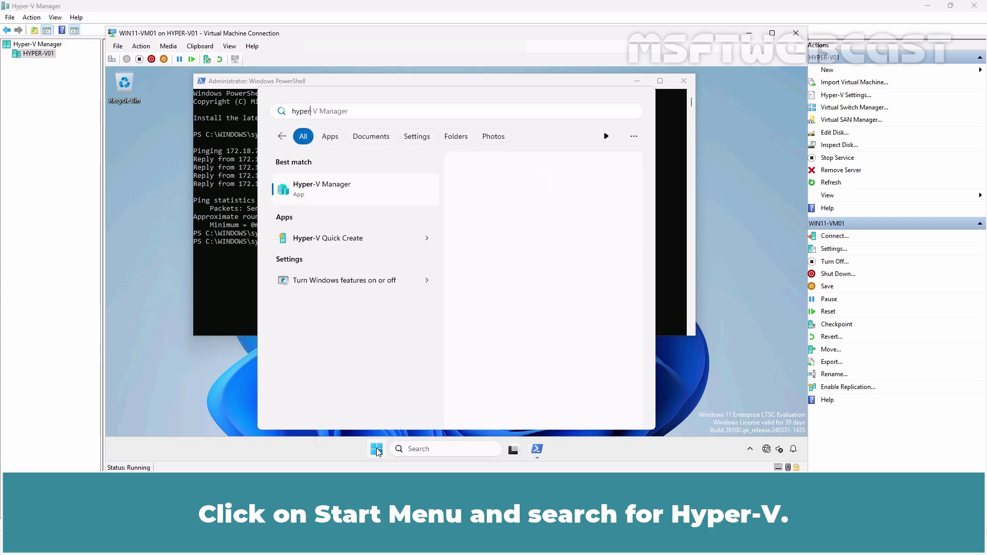
left_click(319, 186)
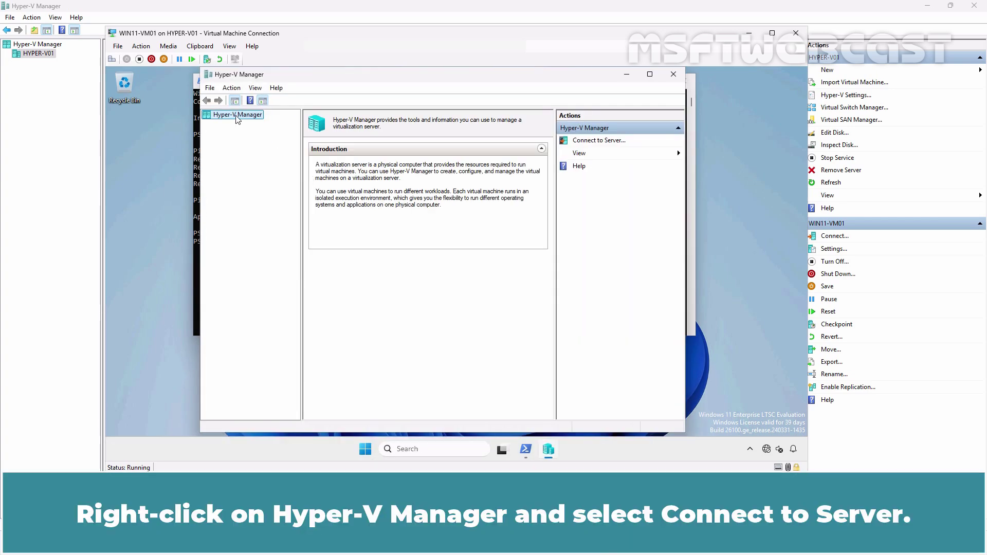
Try connecting Hyper-V Manager to server 172.18.72.21, then dismiss the unresolvable-host error
right_click(237, 118)
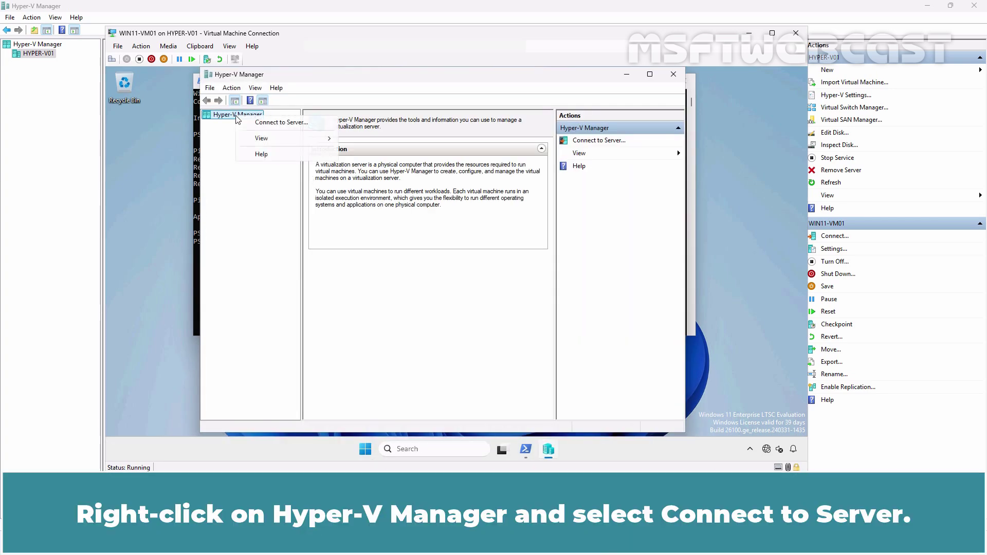
left_click(283, 123)
type("17")
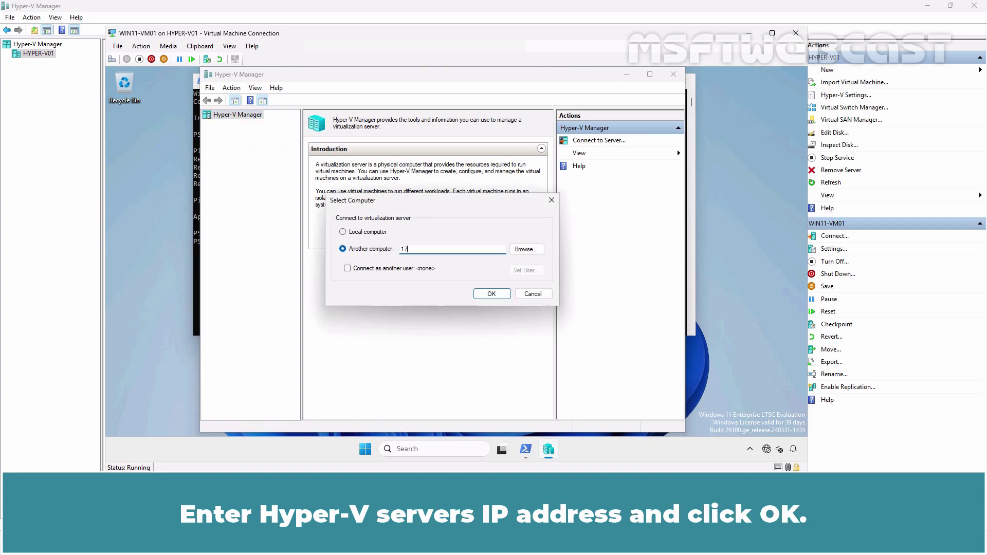
type("2.18.72.21")
left_click(492, 294)
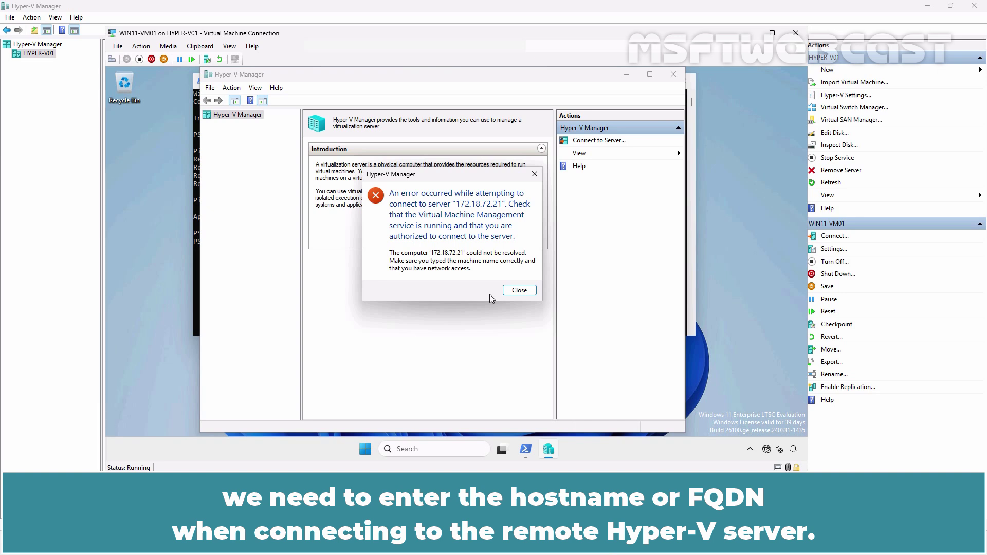
left_click(516, 292)
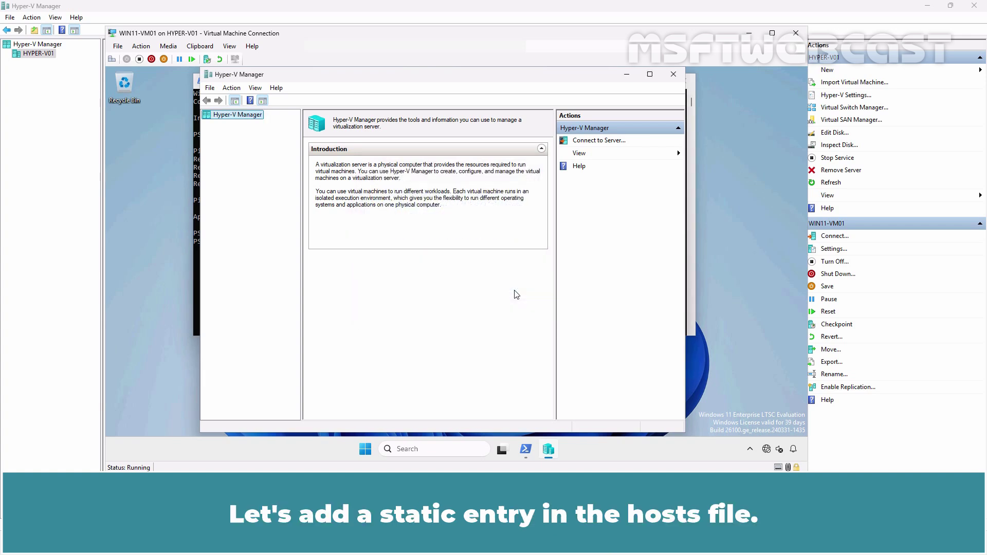
Open C:\Windows\System32\drivers\etc\hosts in Notepad from PowerShell
left_click(195, 276)
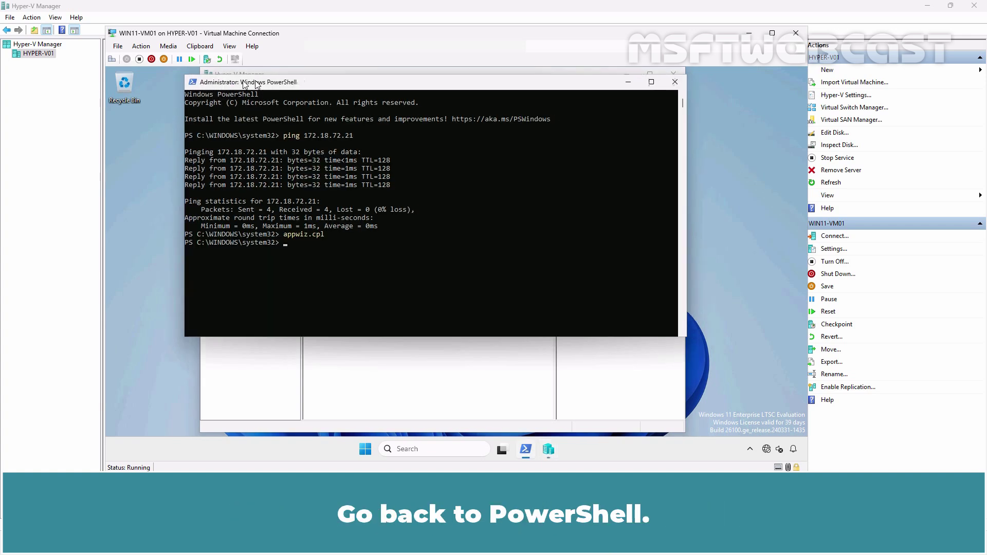
type("notepad ")
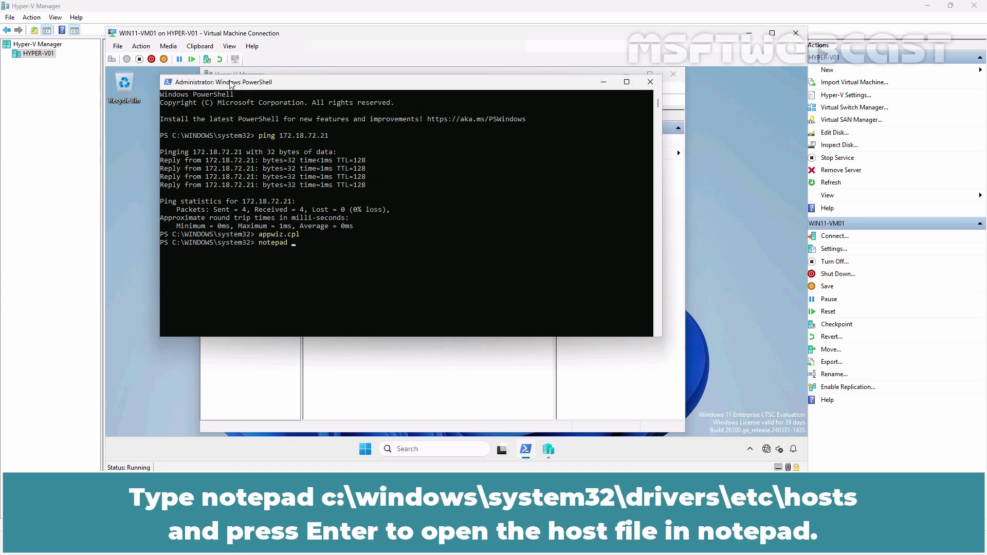
type("c:\\windows\\sy")
key("Tab")
type("\\drivers\\etc\\")
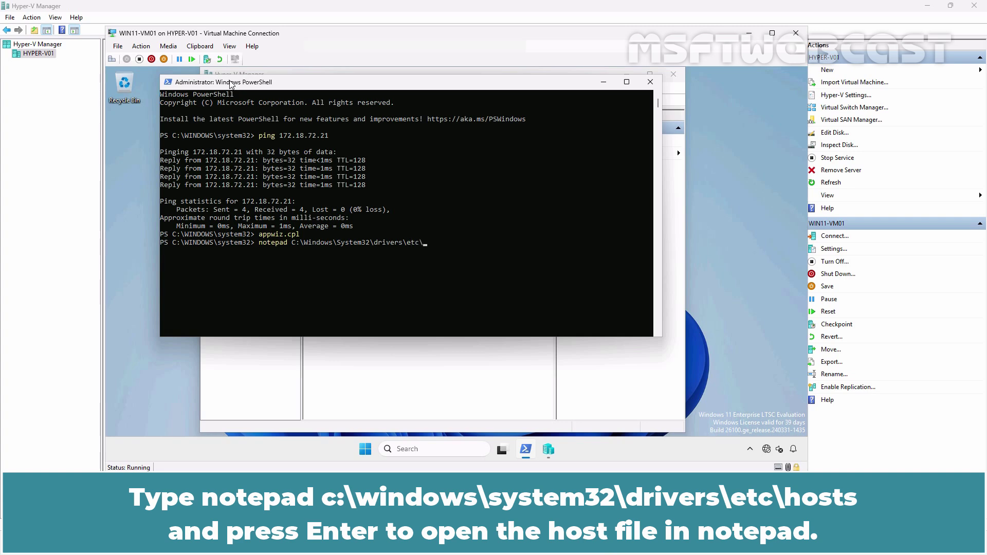
type("hosts")
key("Return")
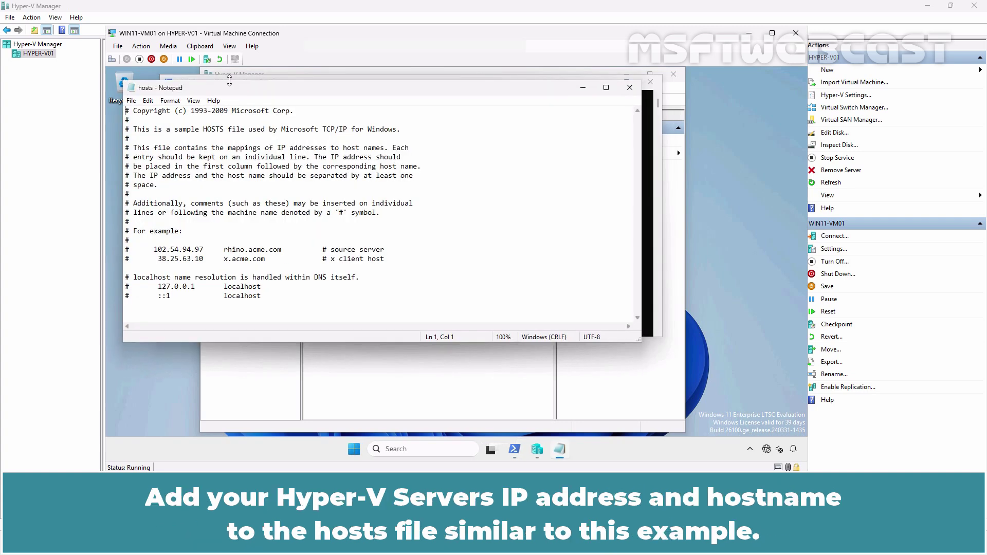
Add the hosts entry '172.18.72.21 WS2K25-CORE01' and save on closing Notepad
left_click(249, 308)
type("172.18.72.21\tWS2K25-CORE01")
left_click(630, 89)
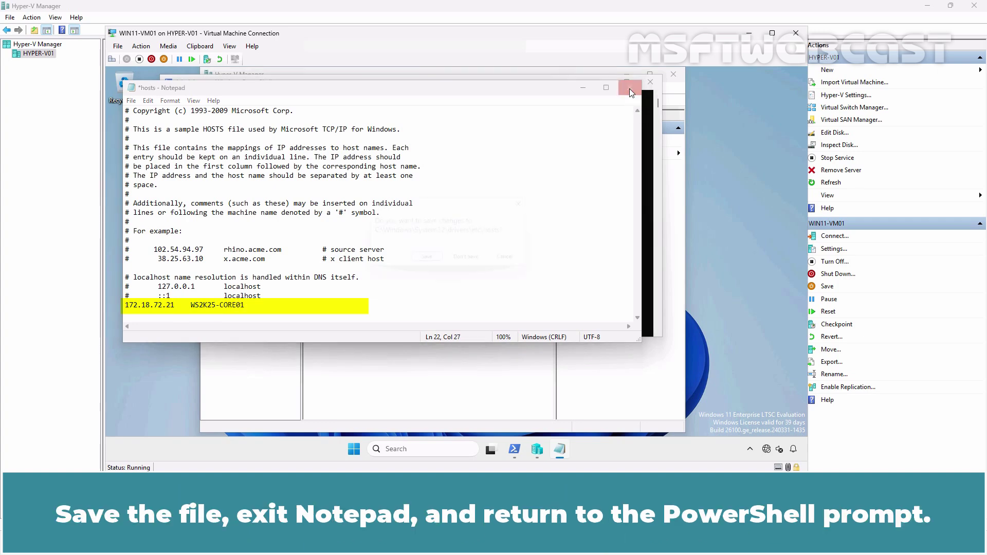
left_click(430, 263)
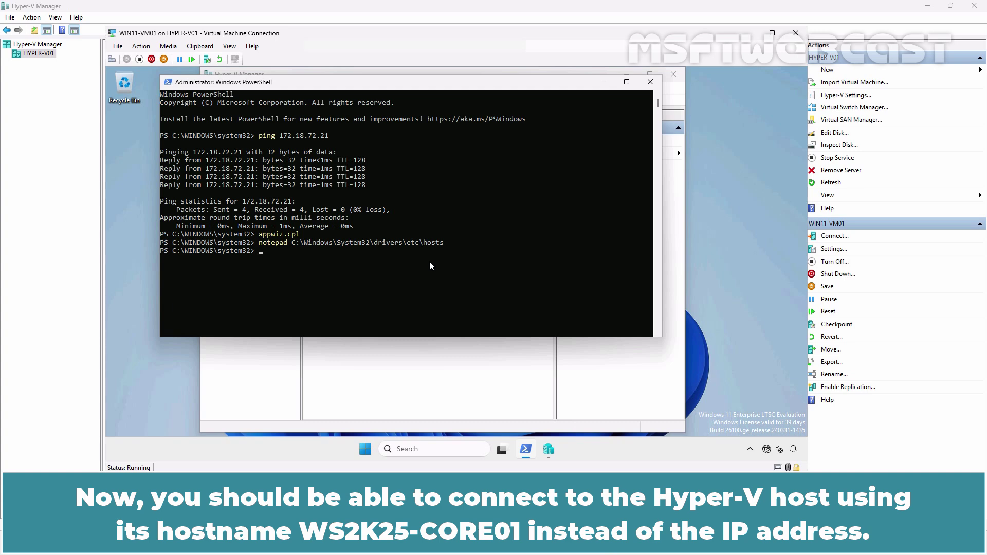
Ping ws2k25-core01 by name, then connect Hyper-V Manager to ws2k25-core01
type("ping ws2k25-core01")
key("Return")
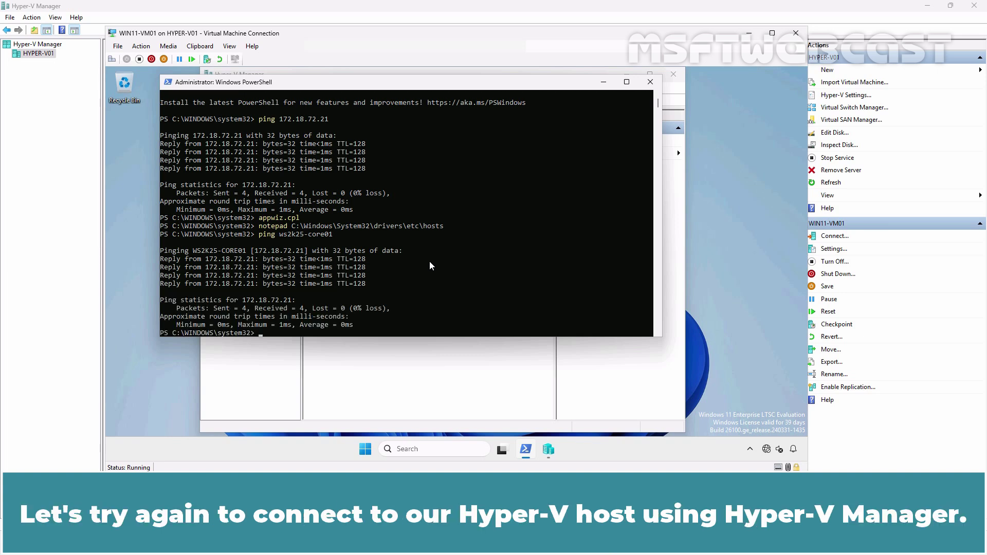
left_click(437, 383)
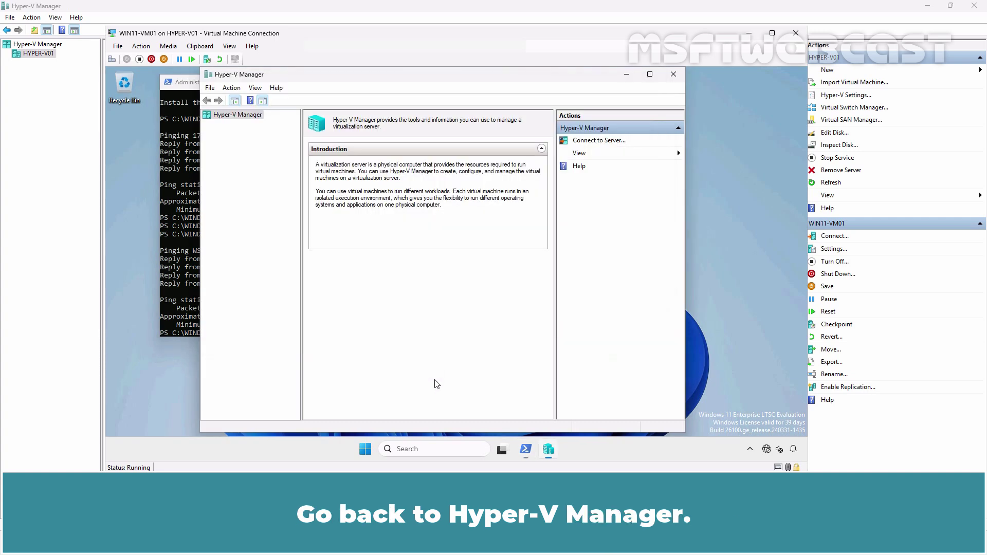
right_click(239, 121)
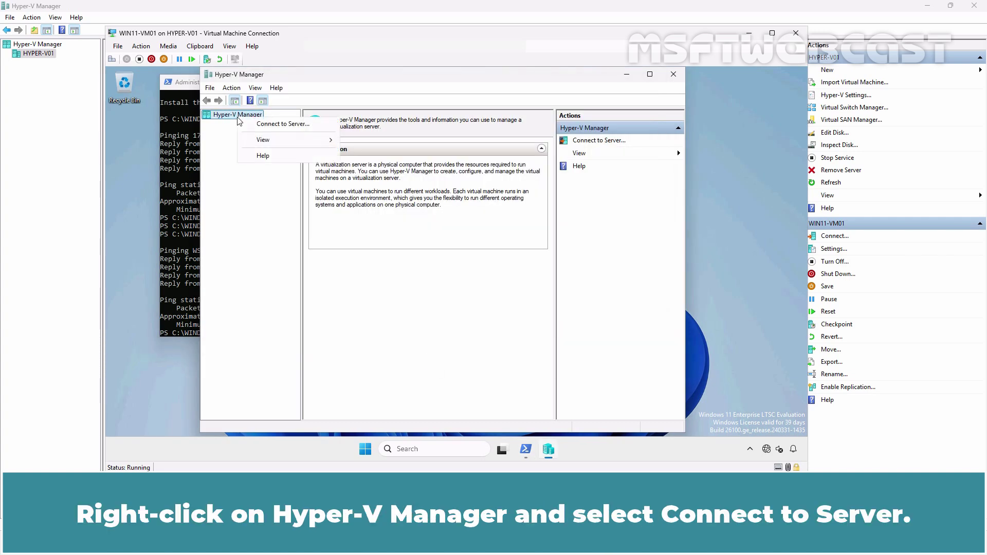
left_click(291, 125)
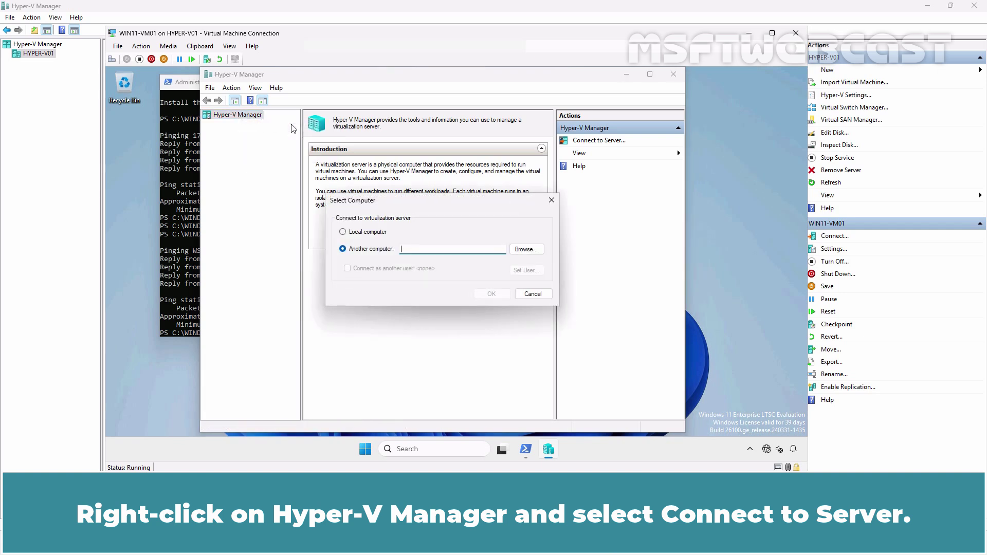
type("ws2k25-core01")
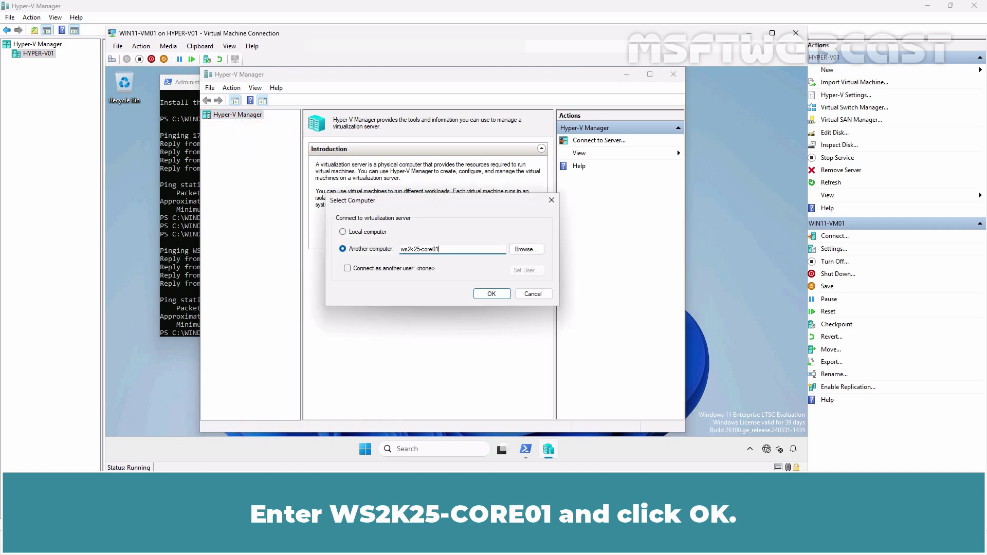
left_click(492, 294)
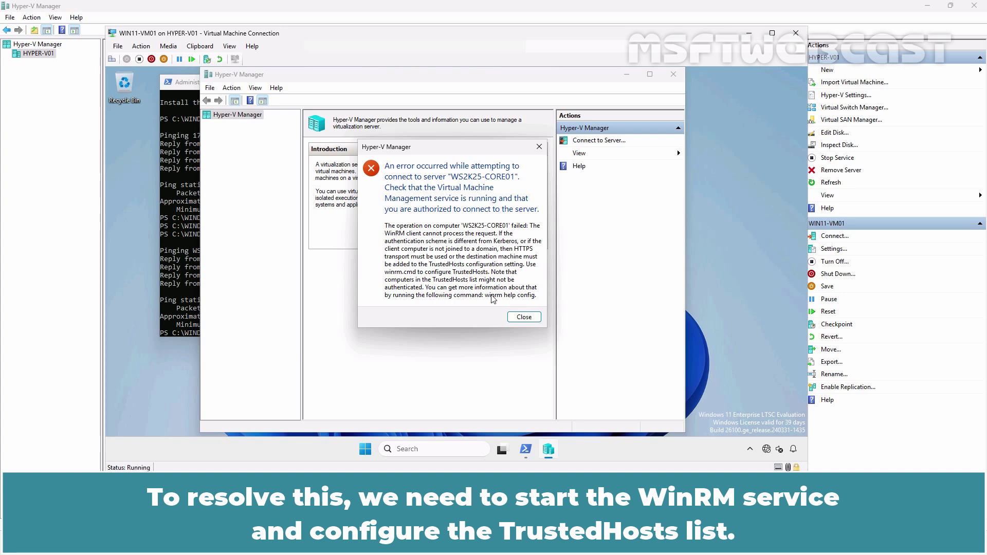
Dismiss the WinRM error and run winrm quickconfig in PowerShell, answering Y
left_click(524, 317)
left_click(183, 282)
type("wi")
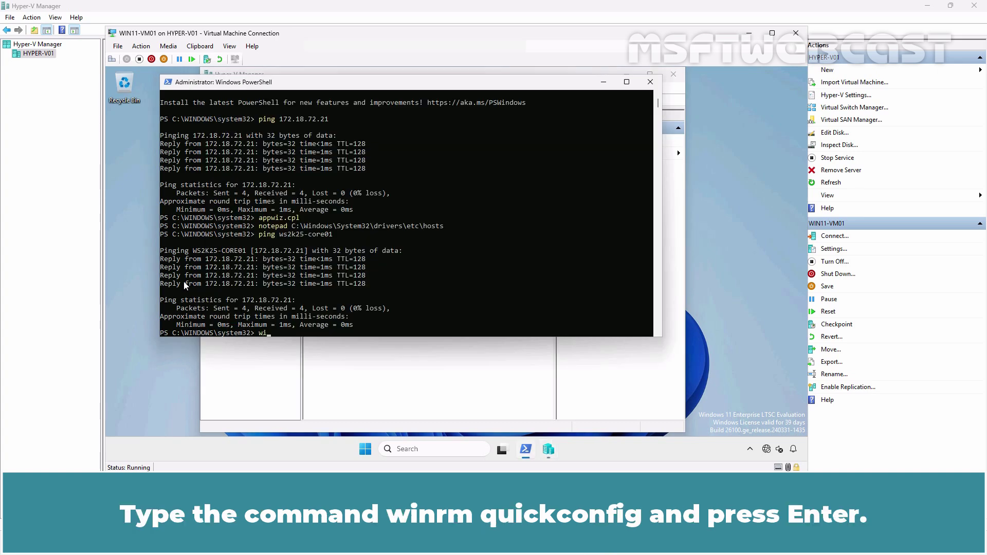
type("nrm quickconfig")
key("Return")
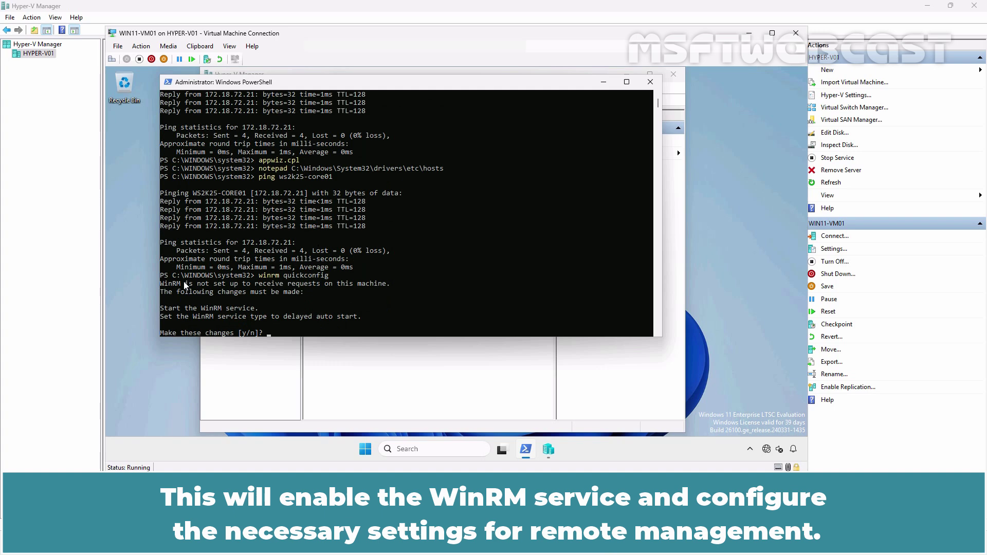
type("Y")
key("Return")
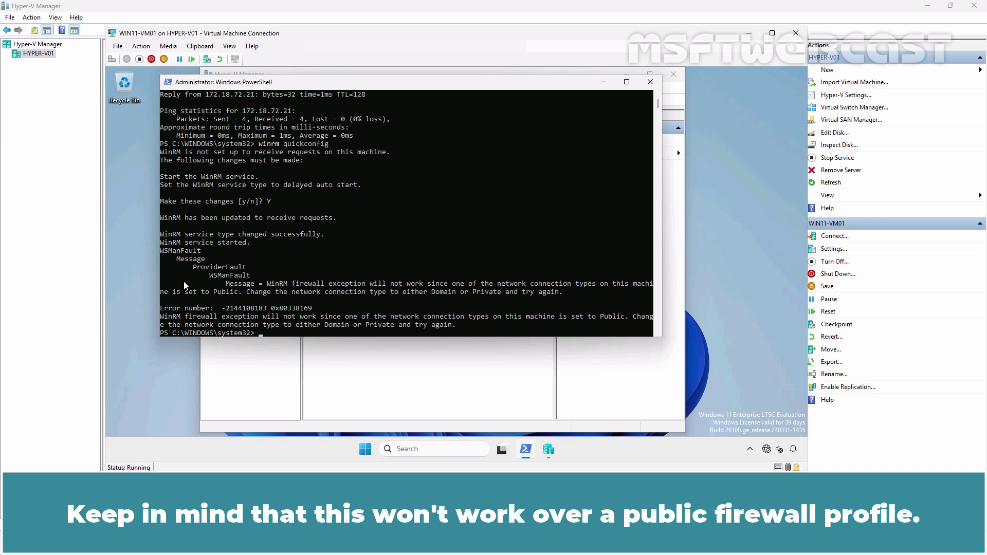
Check the current network category with Get-NetConnectionProfile
type("get-")
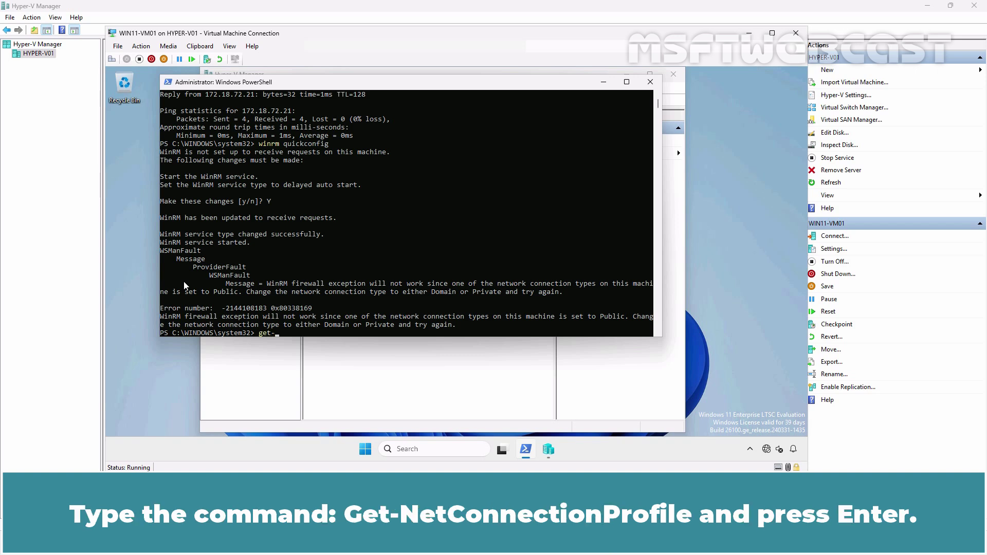
type("netco")
key("Tab")
key("Tab")
key("Return")
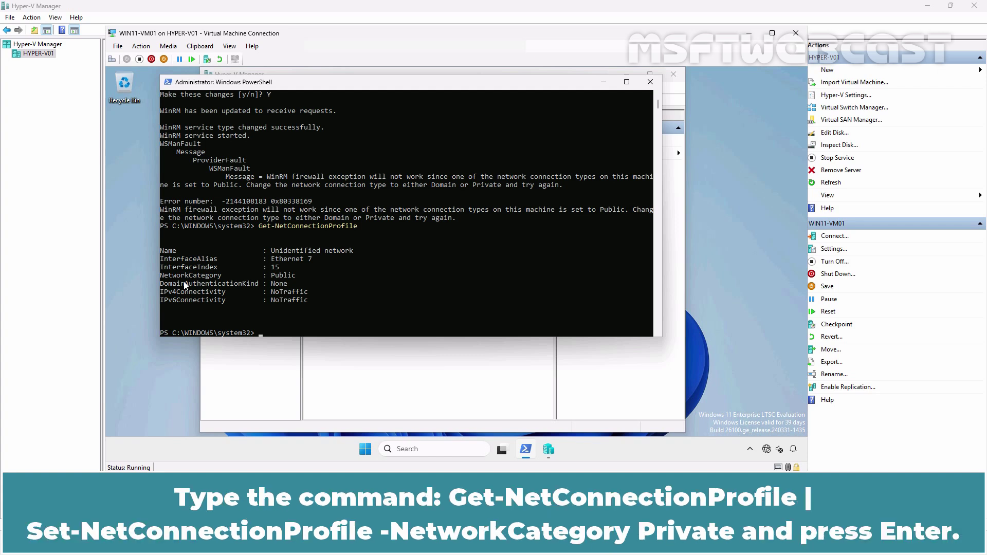
Set the connection profile's NetworkCategory to Private and verify it with Get-NetConnectionProfile
key("Up")
type("| set")
type("-NetCon")
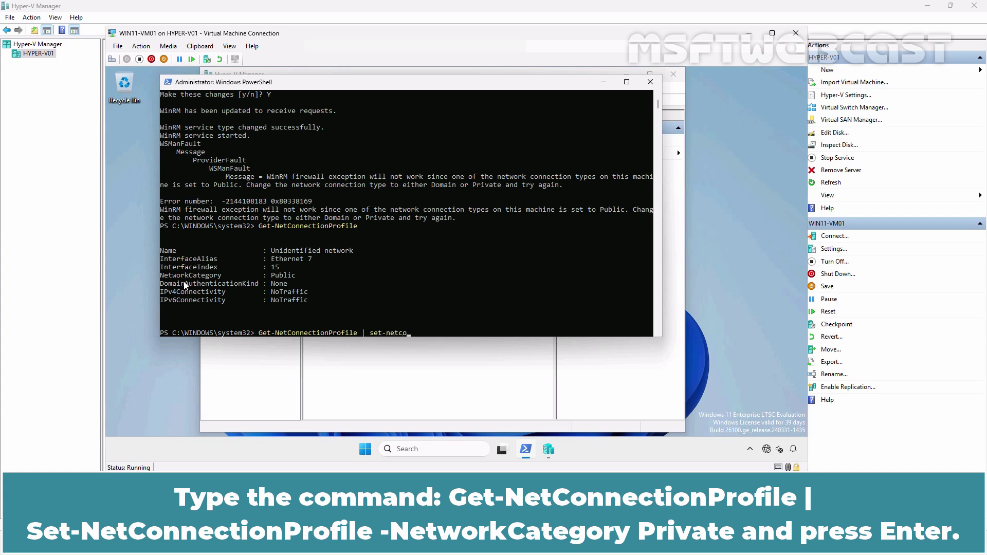
key("Tab")
type("-Ne")
key("Tab")
type("Private")
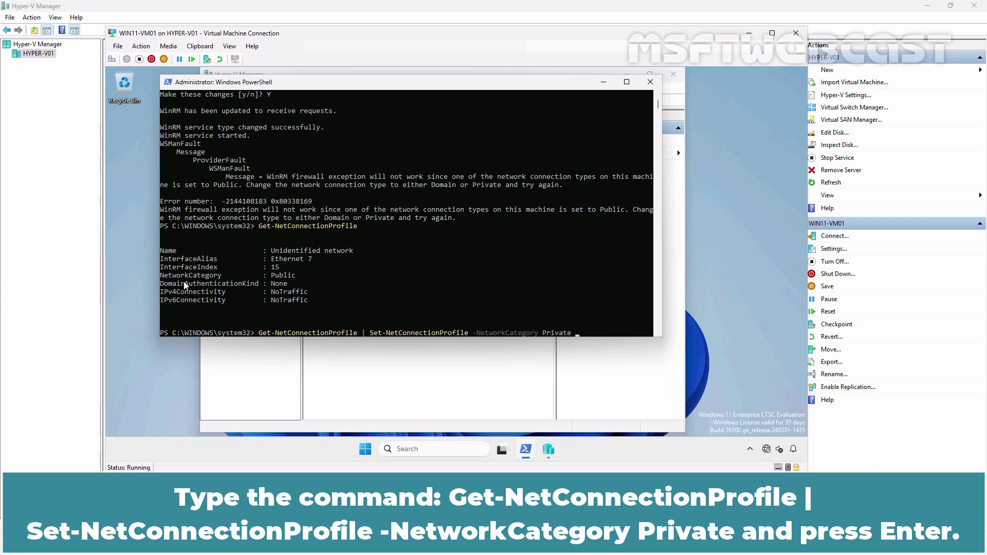
key("Return")
key("Up")
key("Up")
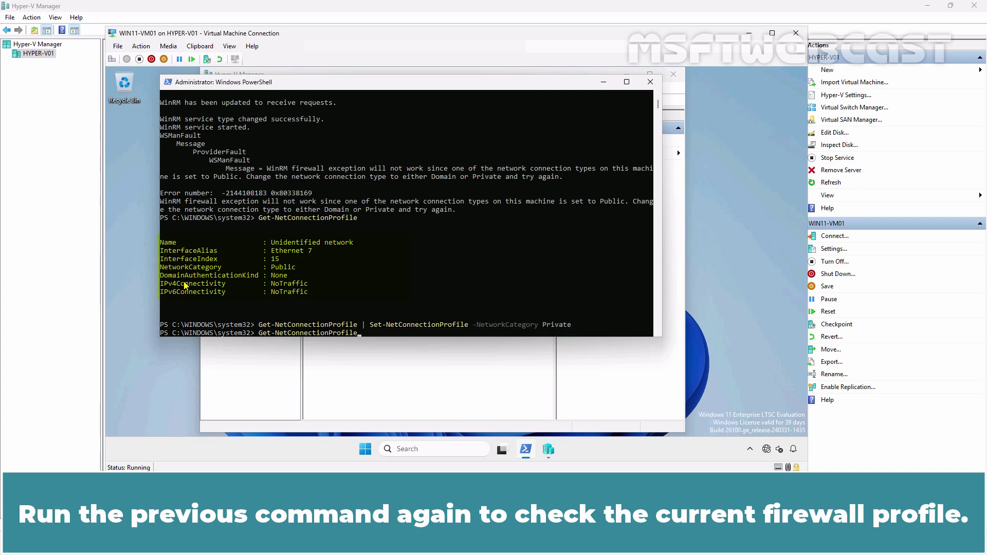
key("Return")
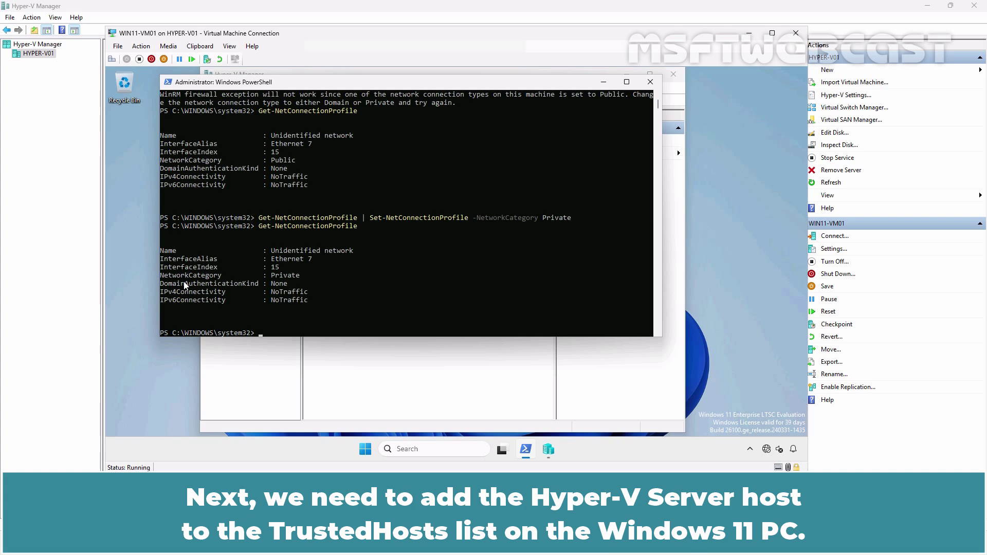
Add WS2K25-CORE01 to WSMan:\localhost\Client\TrustedHosts, confirming with Y
type("Set-Item WSMan")
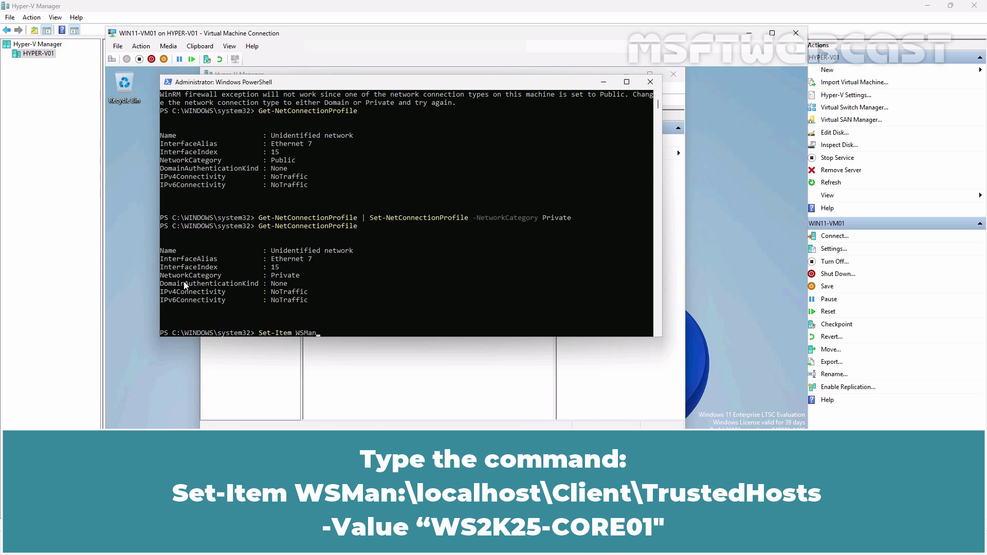
type(":\\localhost\\Client\\TrustedHosts -Value")
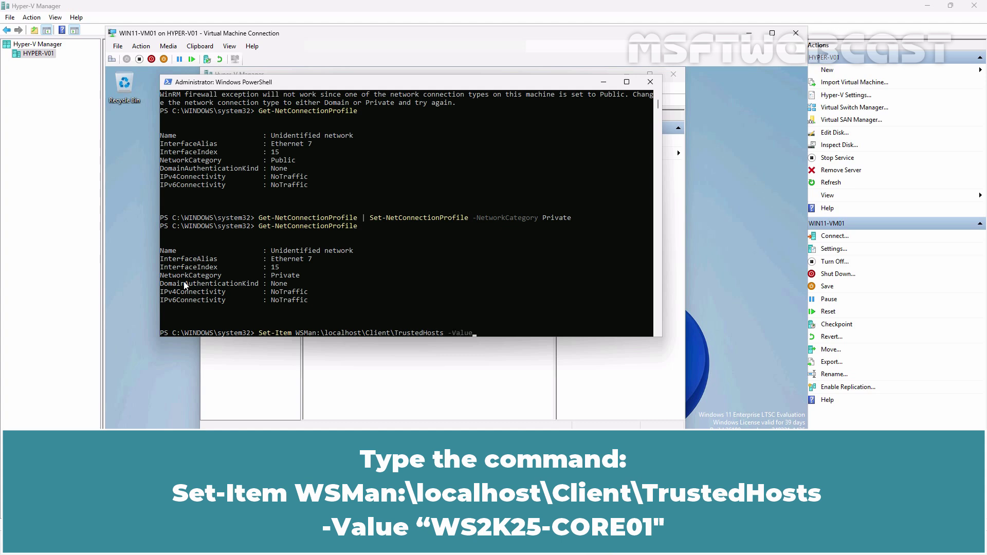
type(" WS2K25-CORE01")
key("Return")
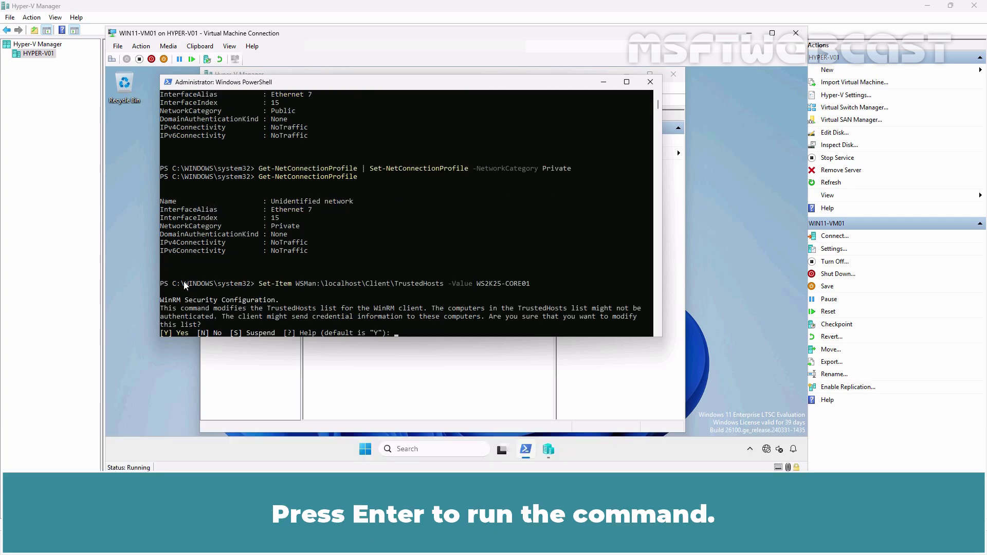
type("Y")
key("Return")
Restart the WINRM service with Restart-Service
type("restart")
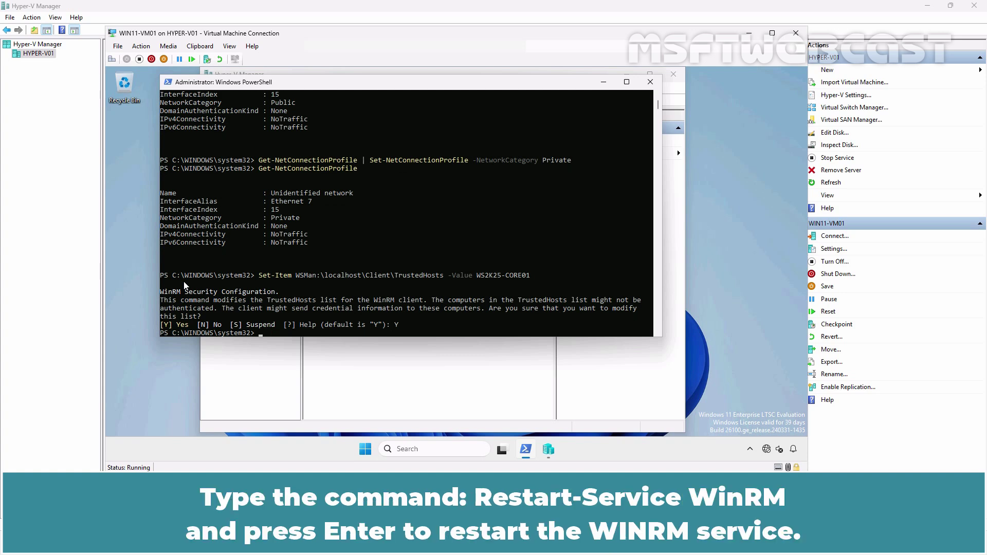
type("-ser")
key("Tab")
type("WINRM")
key("Return")
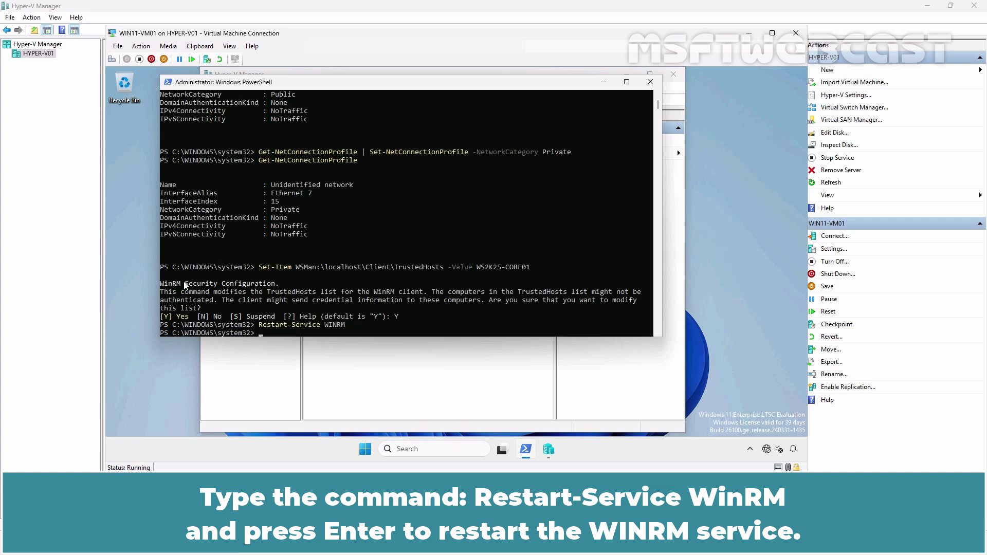
Retry connecting Hyper-V Manager to ws2k25-core01, then close the permission error
left_click(384, 368)
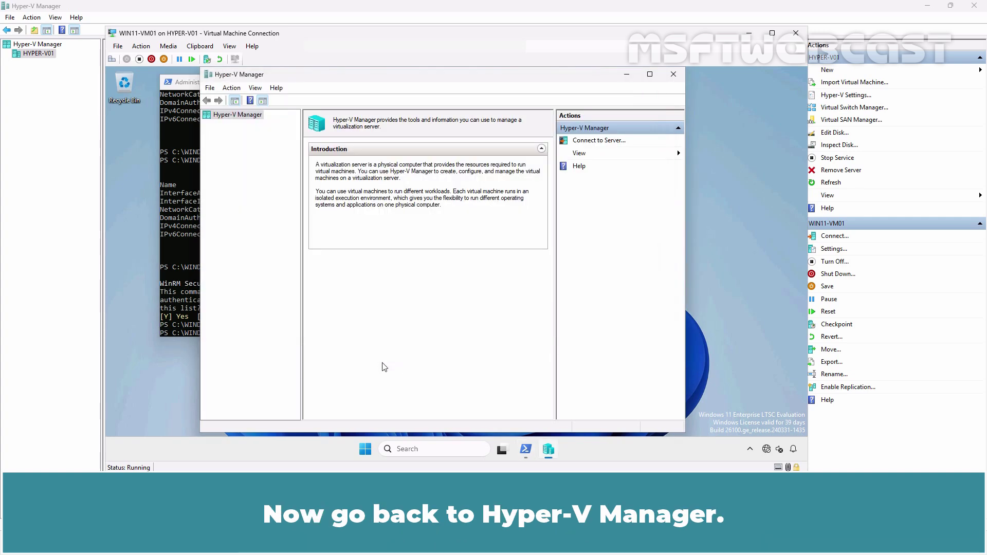
right_click(248, 116)
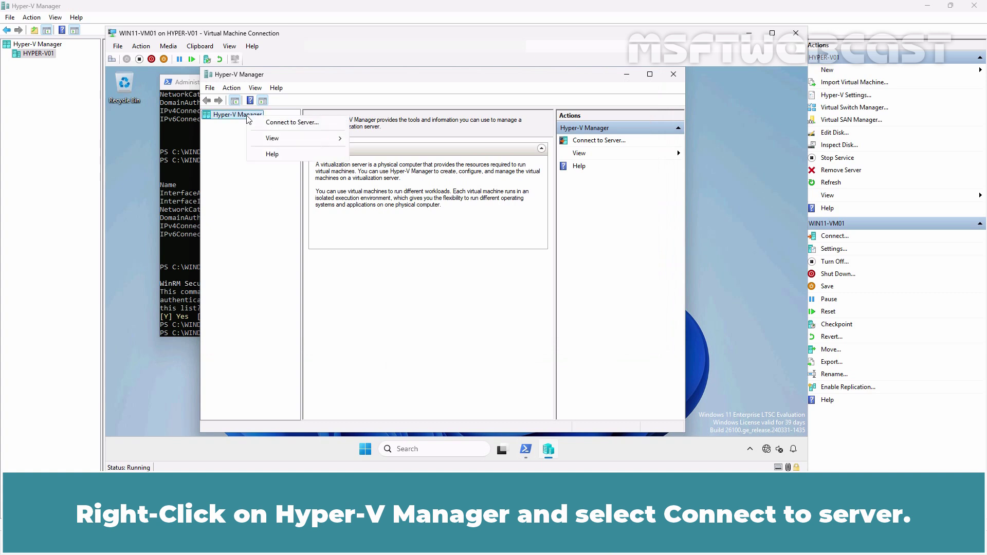
left_click(298, 122)
type("ws2k25-core01")
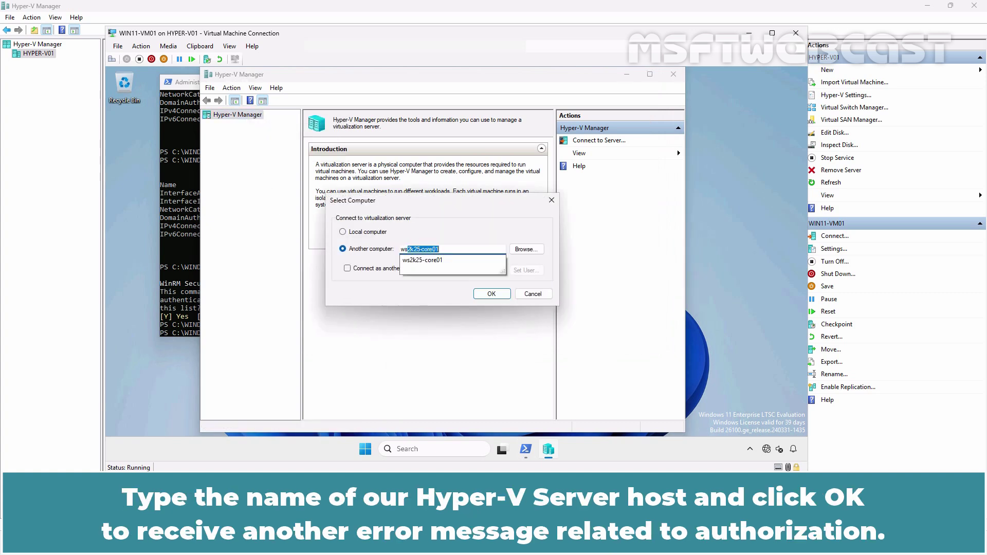
left_click(491, 294)
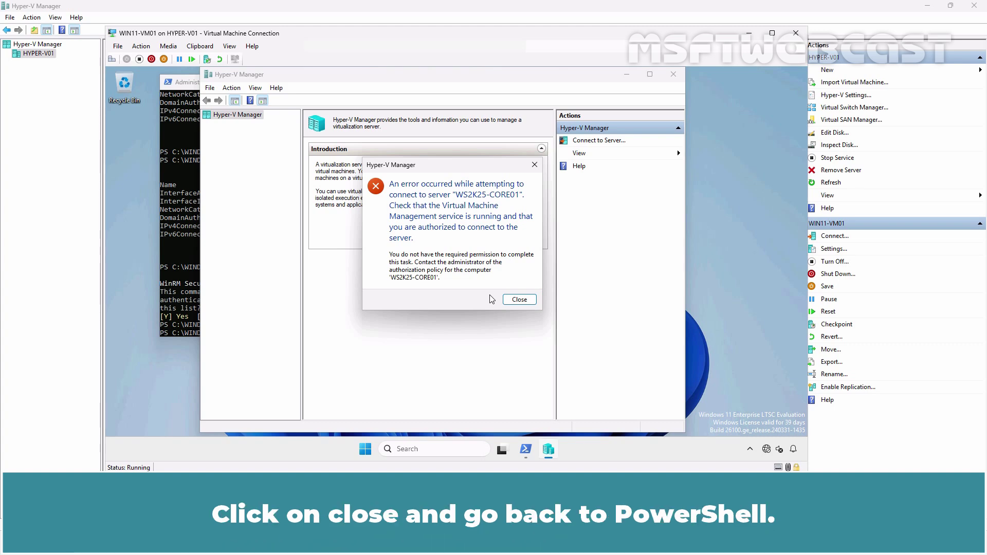
left_click(520, 300)
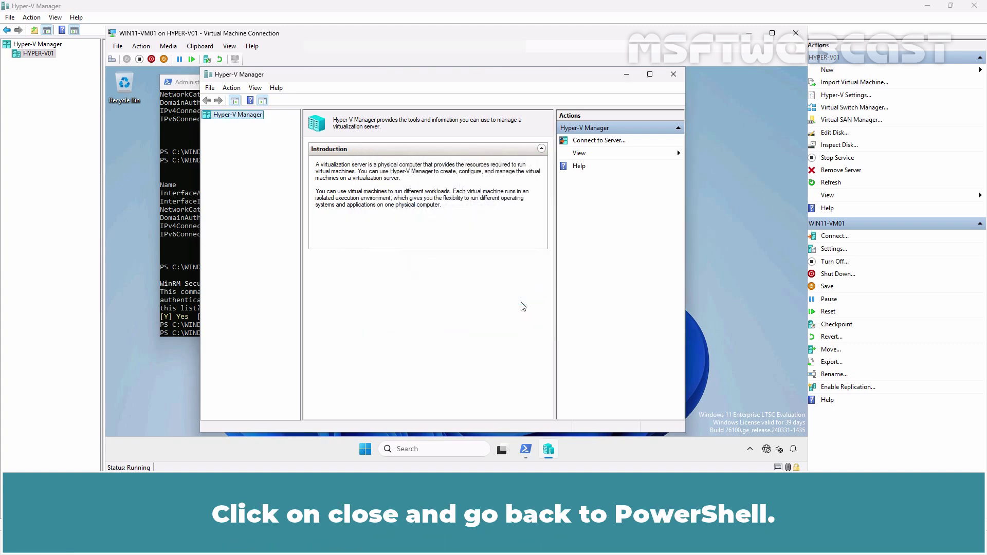
Store an administrator credential for ws2k25-core01 with cmdkey and verify it with cmdkey /list
left_click(181, 237)
type("cmdkey /add:ws")
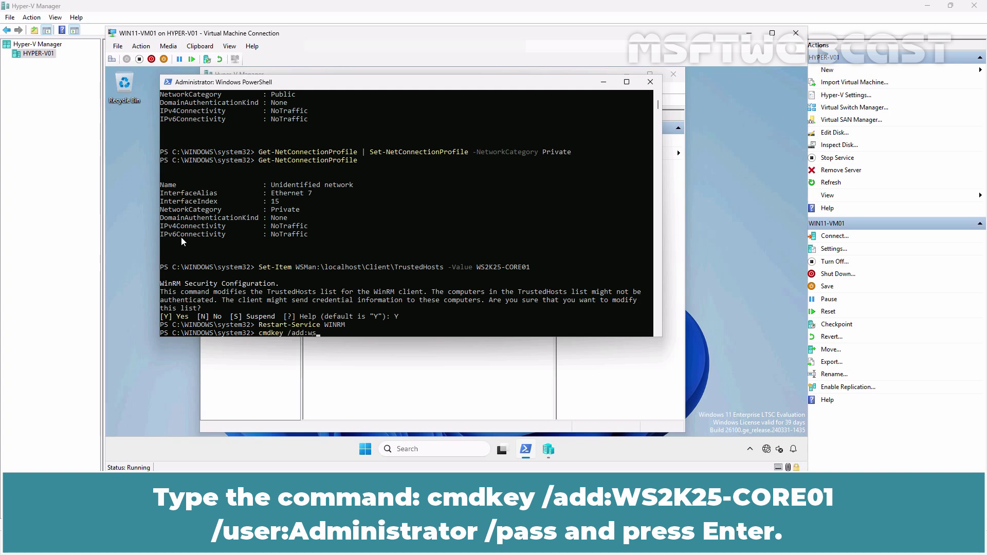
type("2k25-core01 /user:administrator /pass")
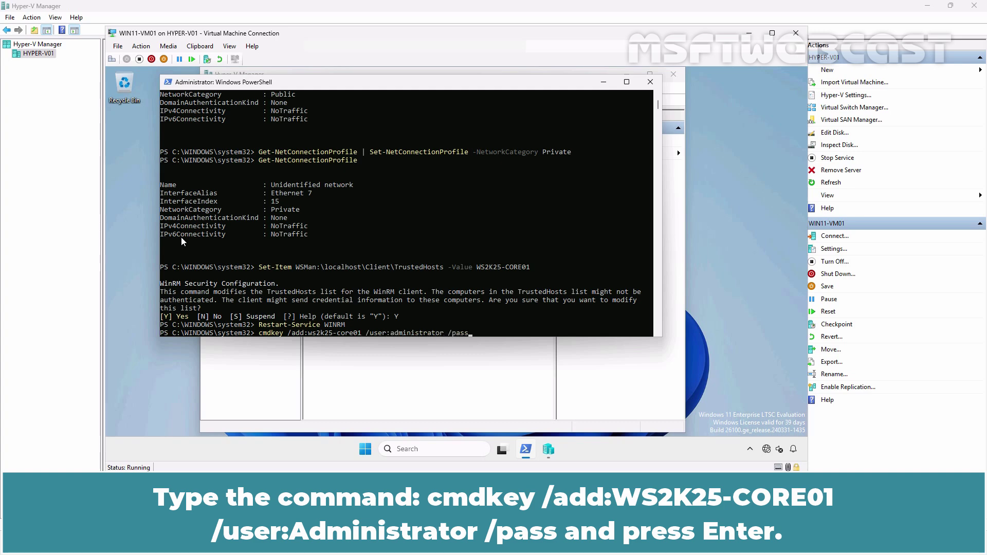
key("Return")
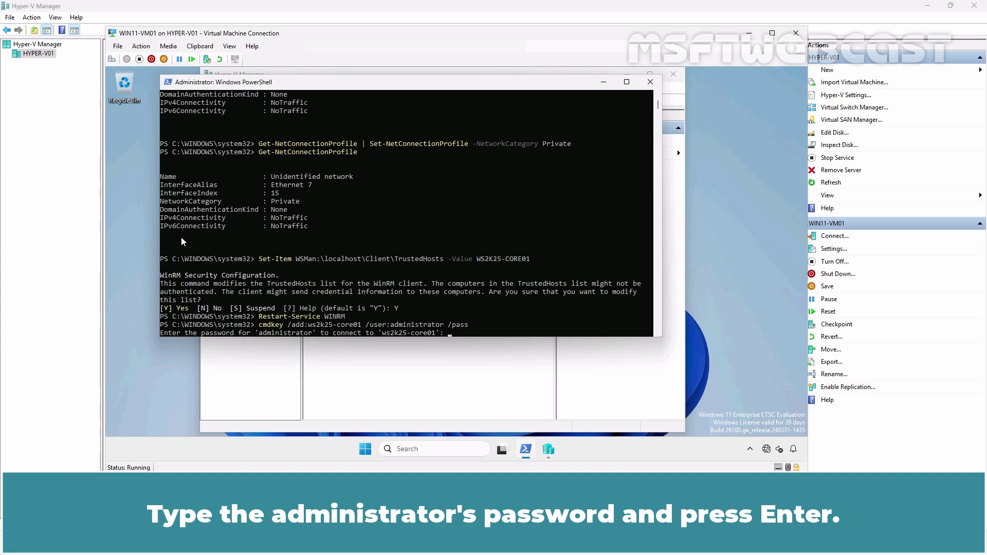
key("Return")
type("cmdkey /")
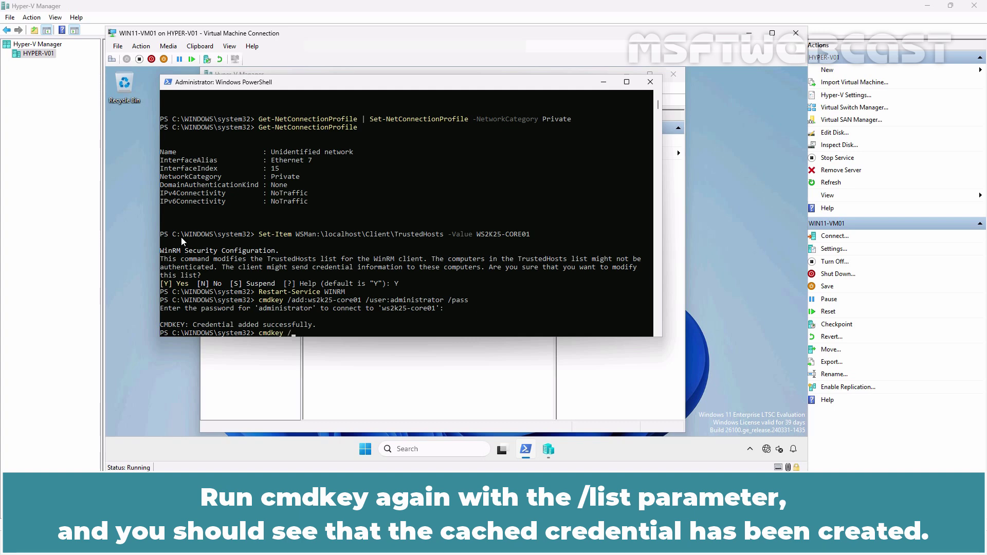
type("list")
key("Return")
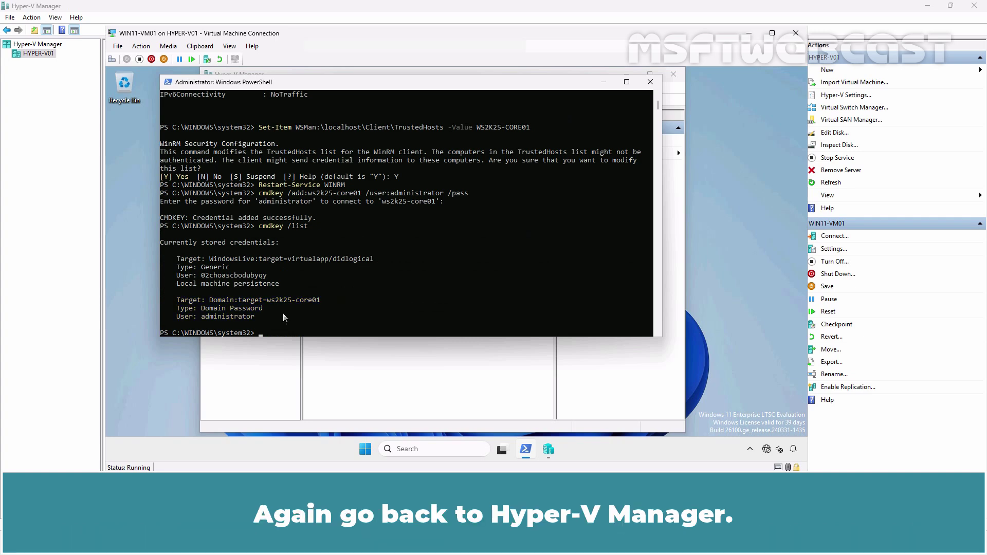
Connect Hyper-V Manager to the remote server ws2k25-core01 as another computer
left_click(369, 397)
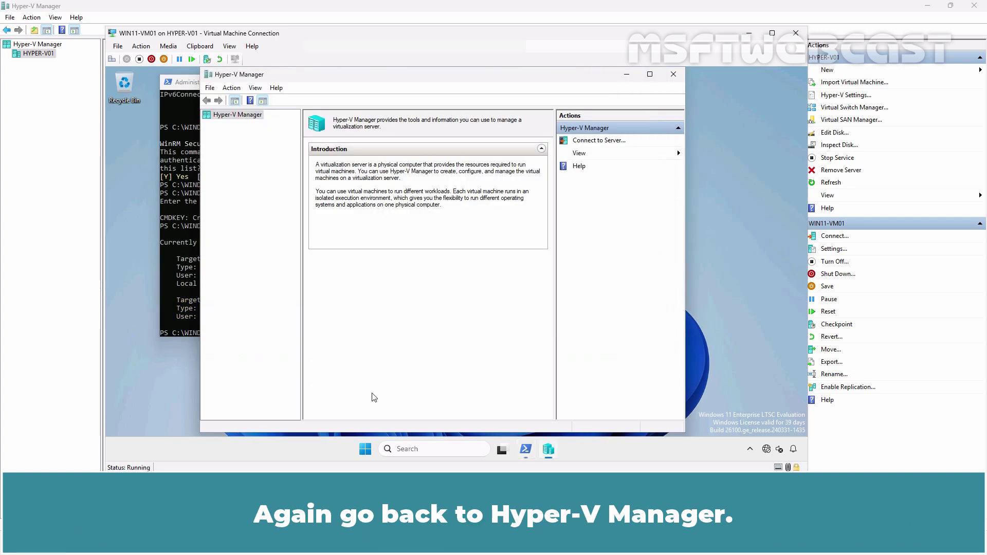
right_click(242, 118)
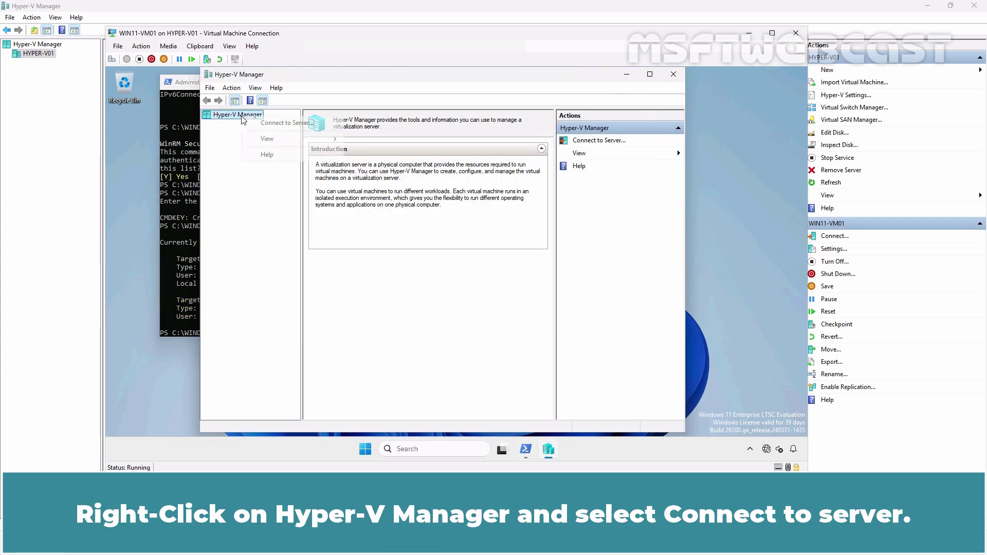
left_click(284, 126)
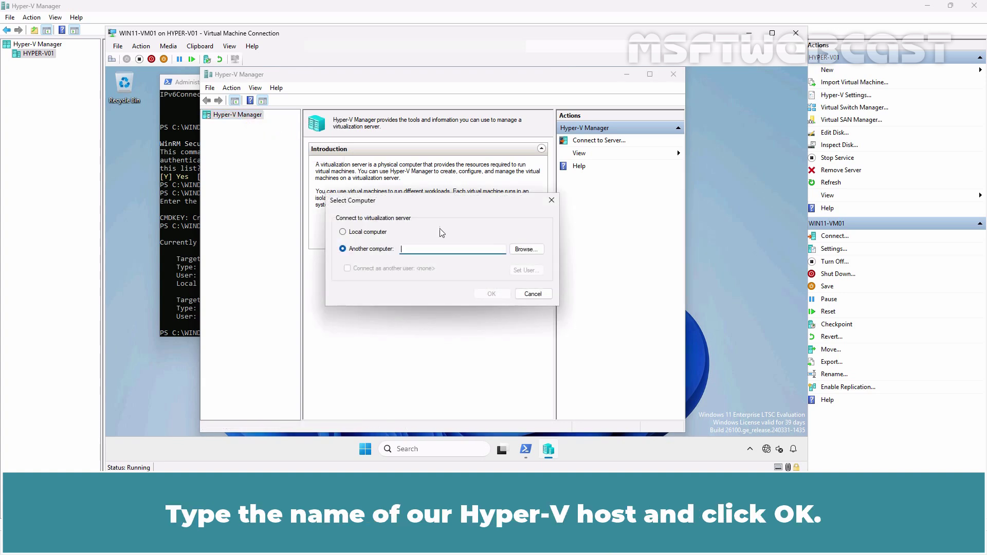
type("ws2k25-core01")
key("End")
left_click(491, 294)
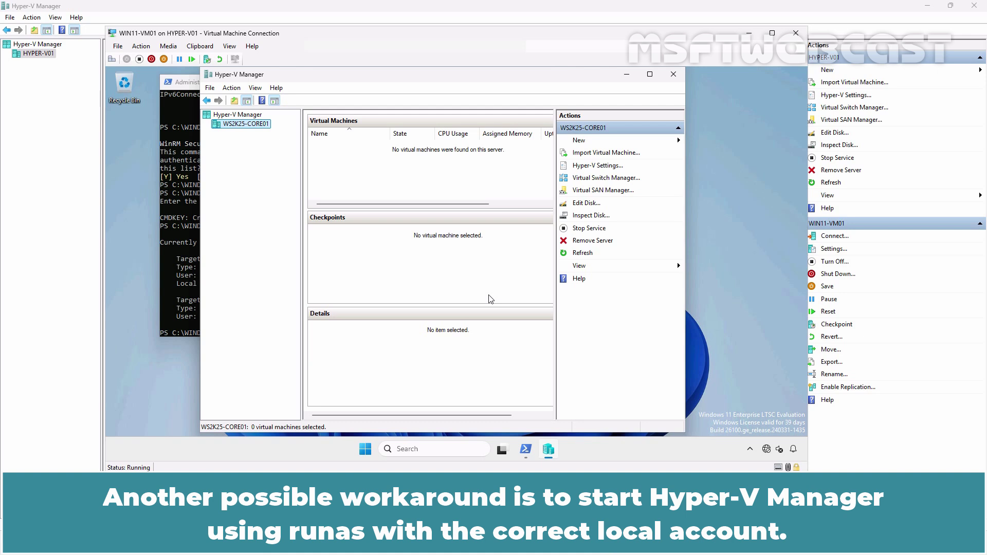
On the WS2K25-CORE01 console, cancel the adapter prompt and exit SConfig with option 15
mouse_move(526, 449)
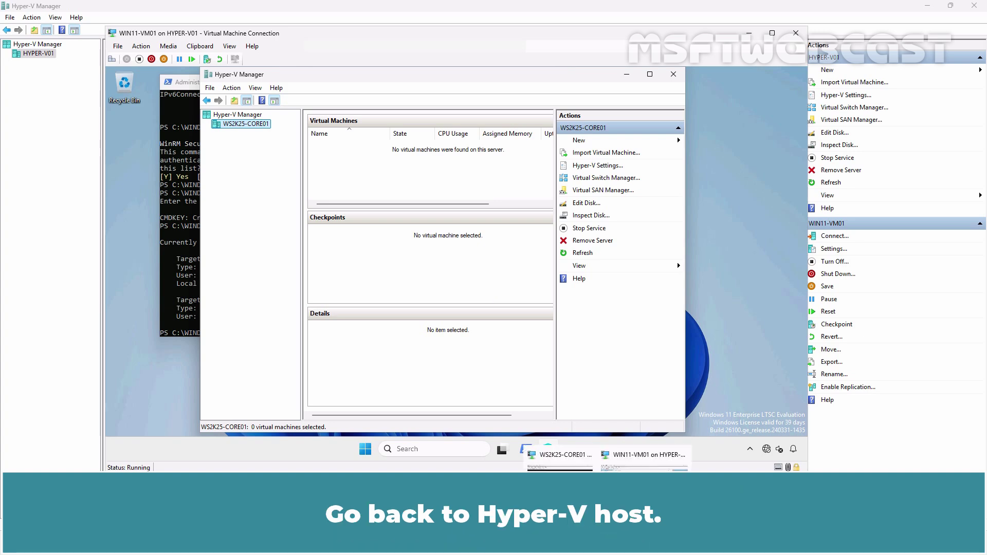
left_click(563, 455)
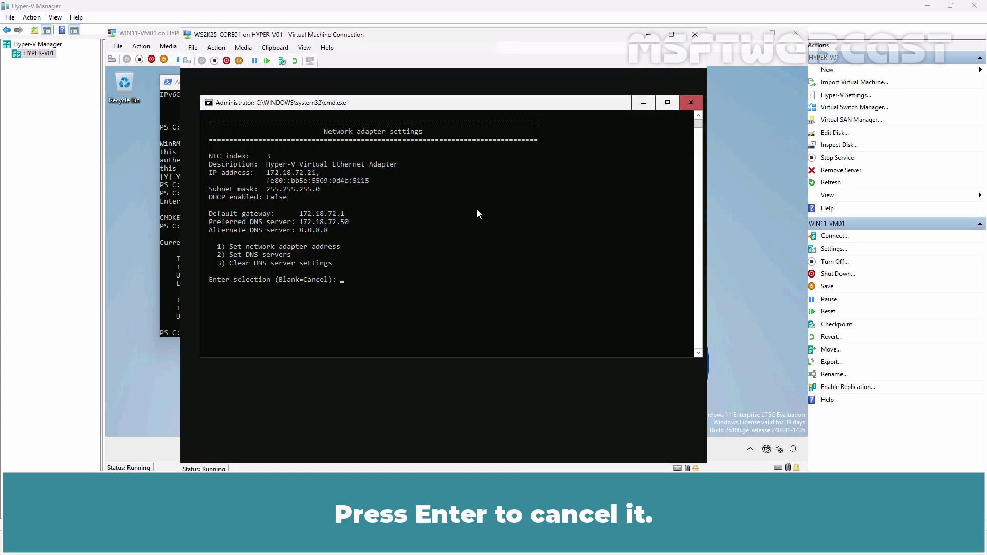
key("Return")
type("15")
key("Return")
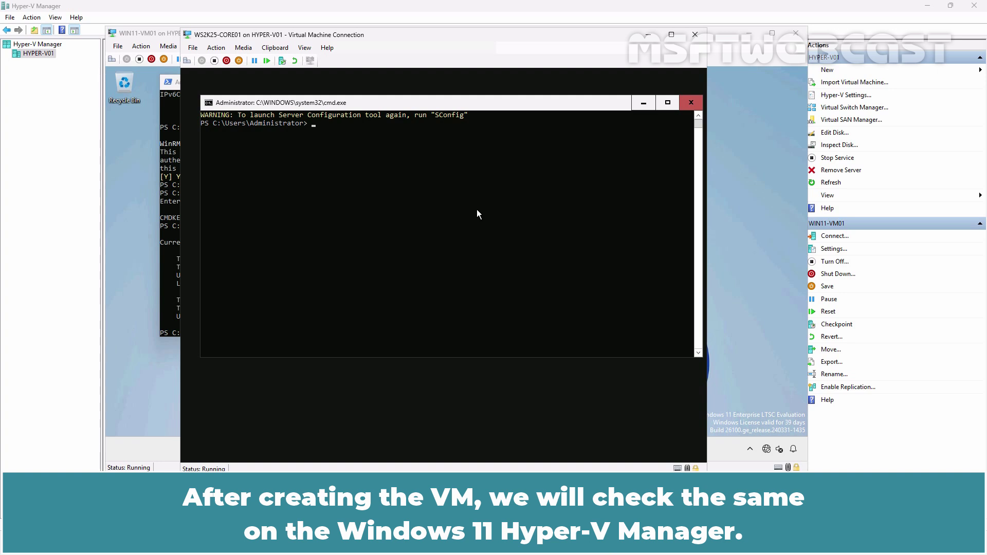
Create TestVM01 with 2GB memory and a 40GB C:\VHDS\TestVM01.vhdx disk, then list it with Get-VM
type("new-vm -Name TestVM01 -MemoryStartupBytes 2GB -NewVHDPath C:\\VHDS\\TestVM01.vhdx -NewVHDSizeBytes 40GB")
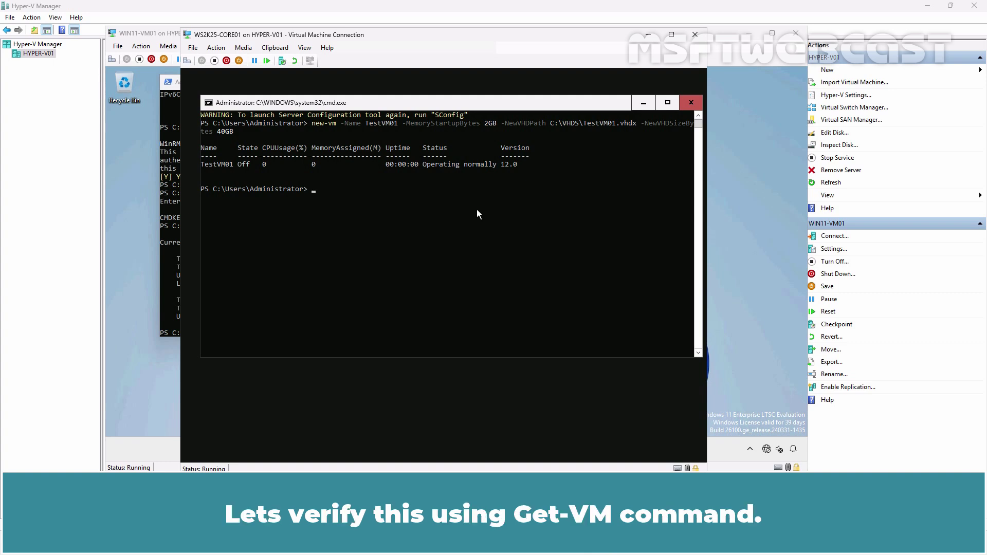
type("get-vm")
key("Return")
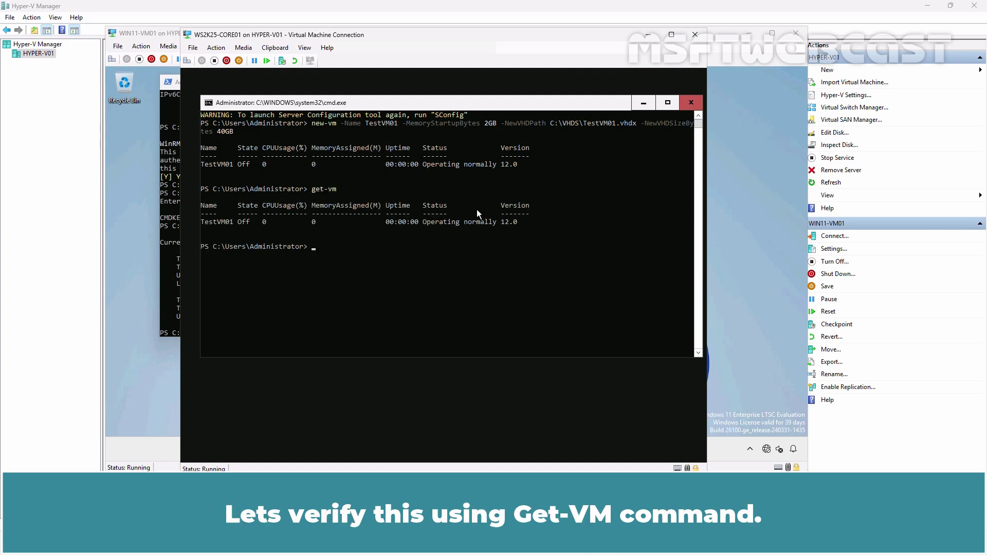
Refresh WS2K25-CORE01 in Hyper-V Manager on the Windows 11 VM to show TestVM01
left_click(754, 223)
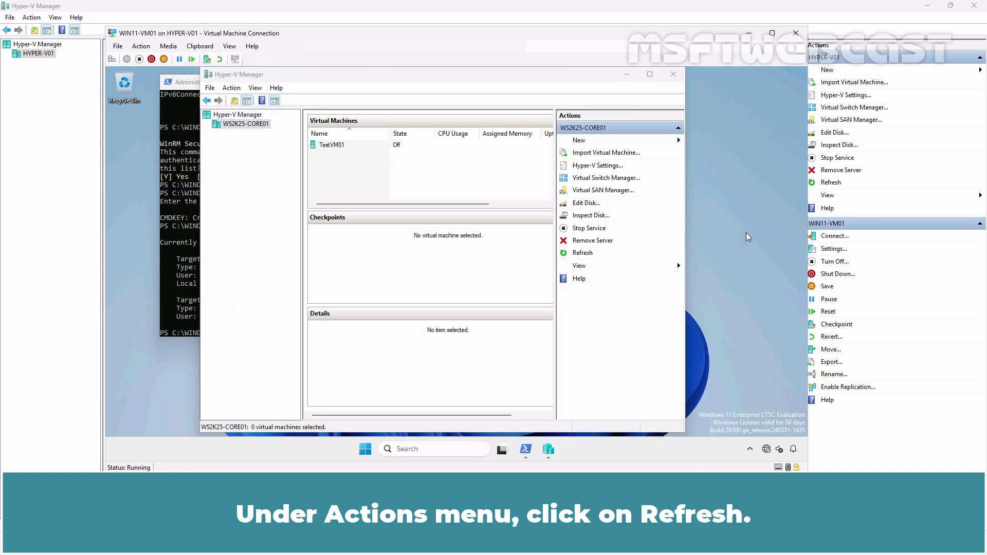
left_click(584, 253)
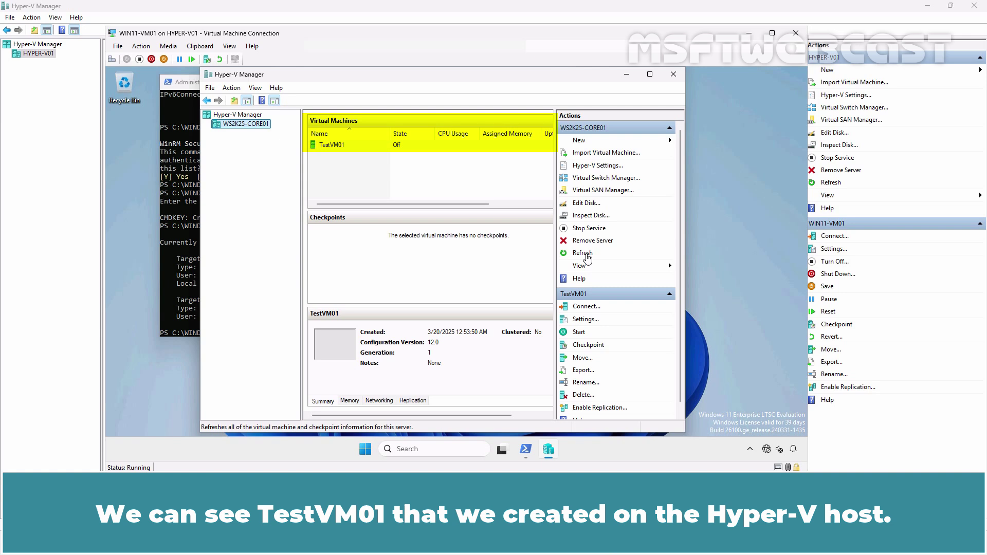
Connect TestVM01's network adapter to External-vSwitch01 and save the settings
left_click(332, 146)
right_click(332, 148)
left_click(362, 170)
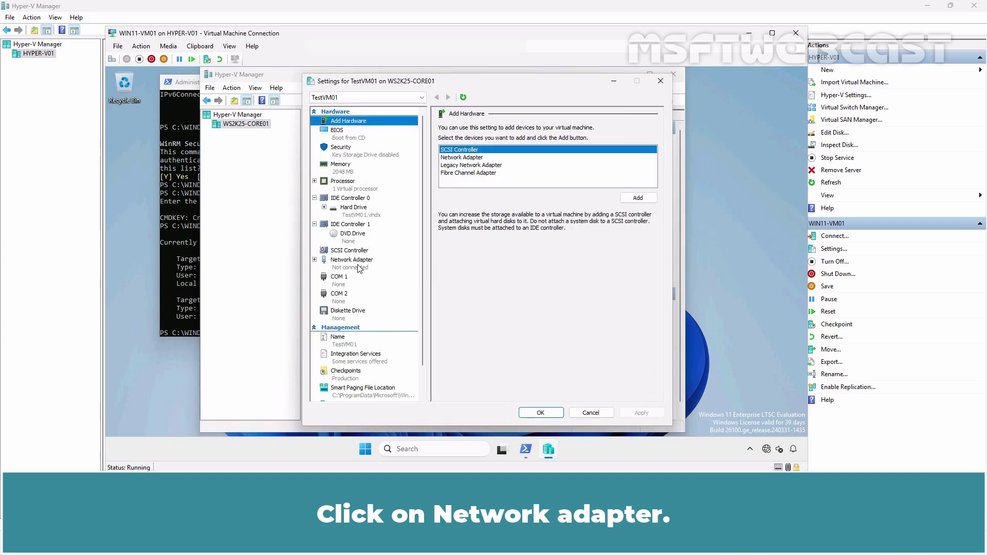
left_click(358, 267)
left_click(495, 147)
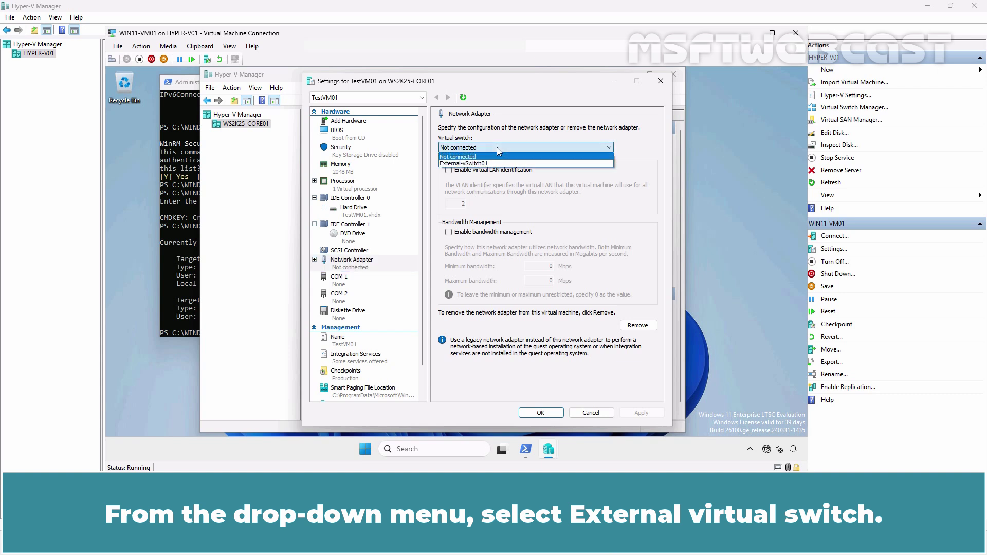
left_click(488, 163)
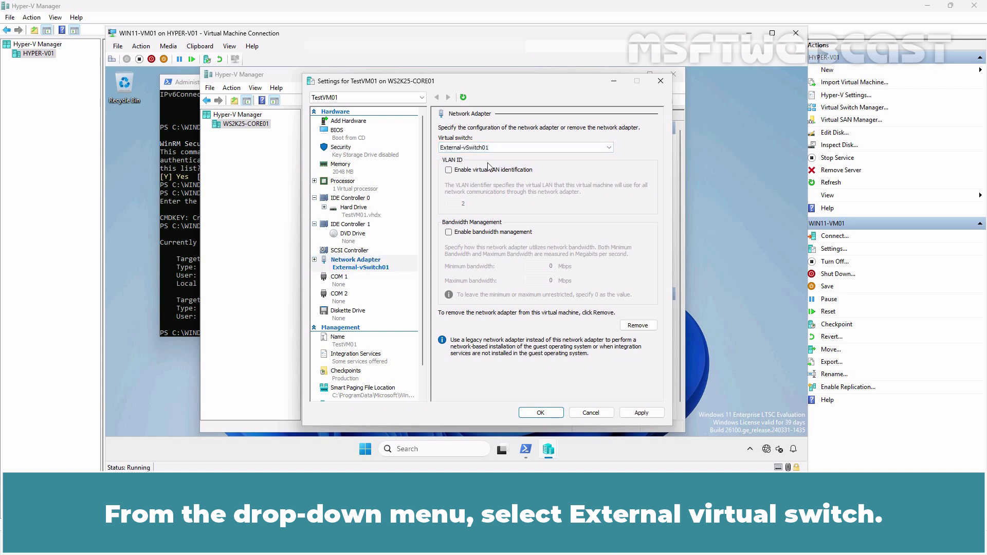
left_click(639, 413)
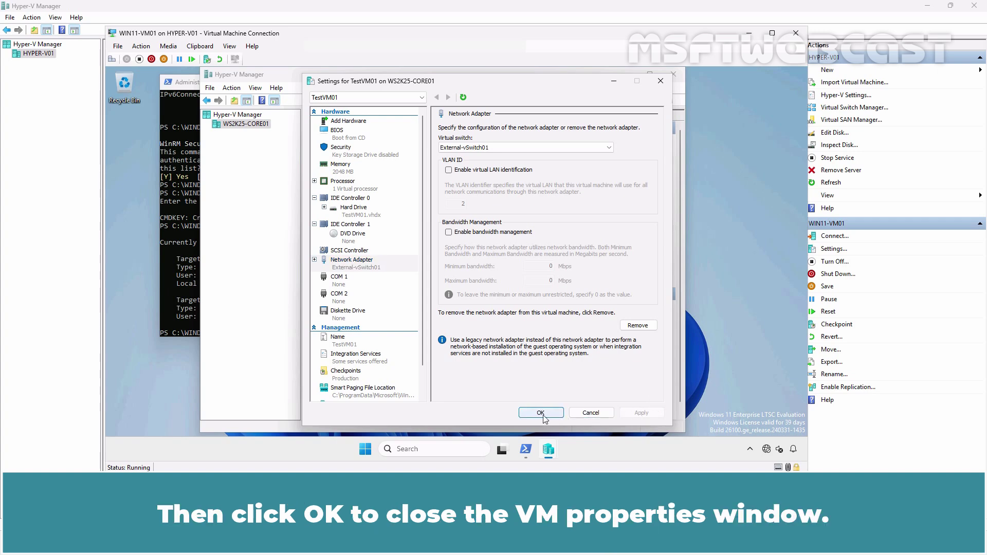
left_click(541, 414)
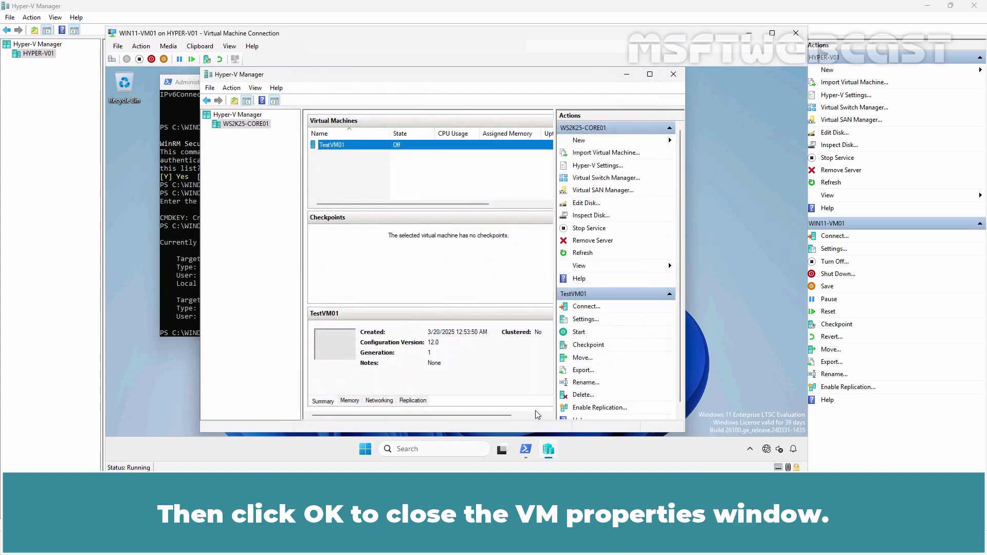